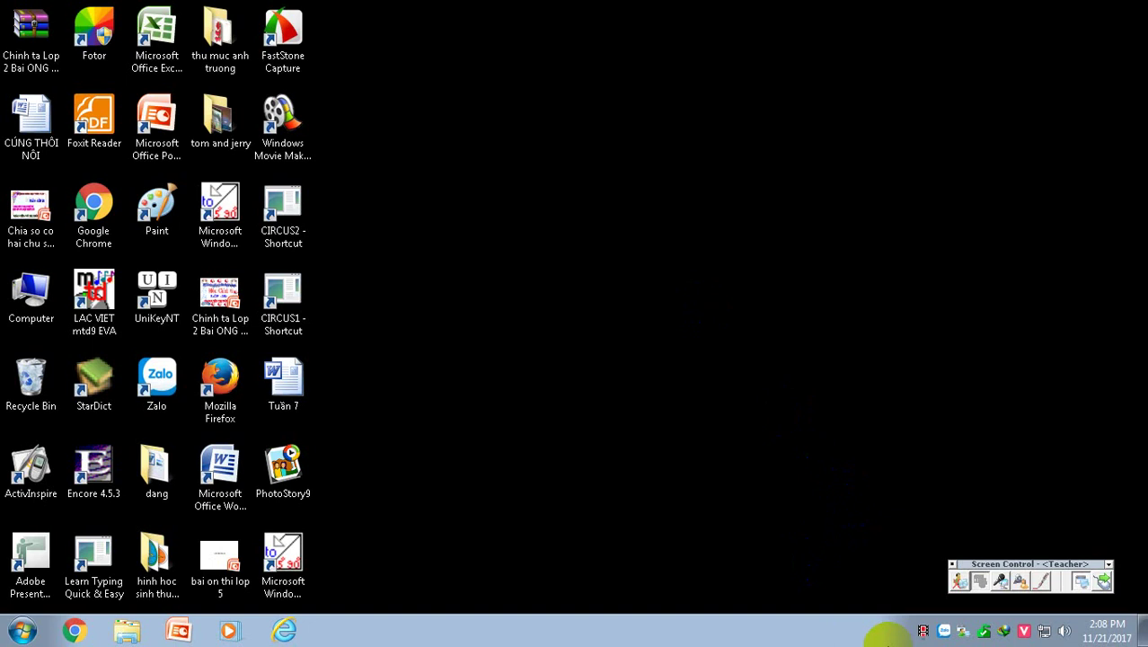
left_click(861, 622)
left_click(867, 617)
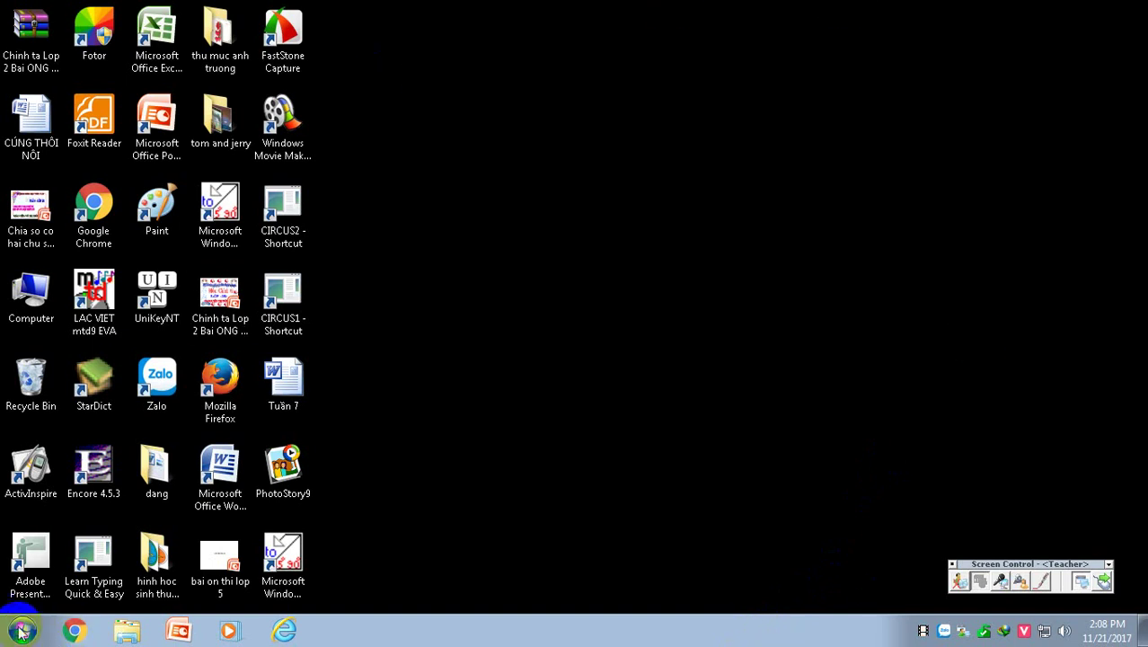
Open Windows Explorer and browse to the Data1 (E:) drive
left_click(127, 634)
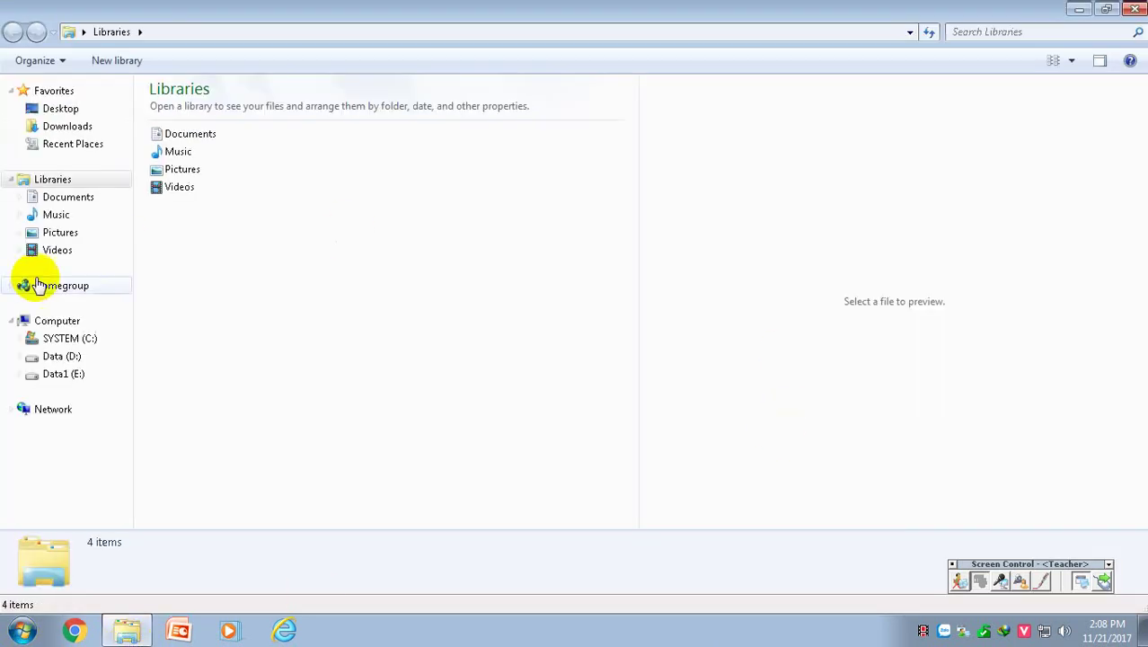
left_click(62, 374)
left_click(59, 356)
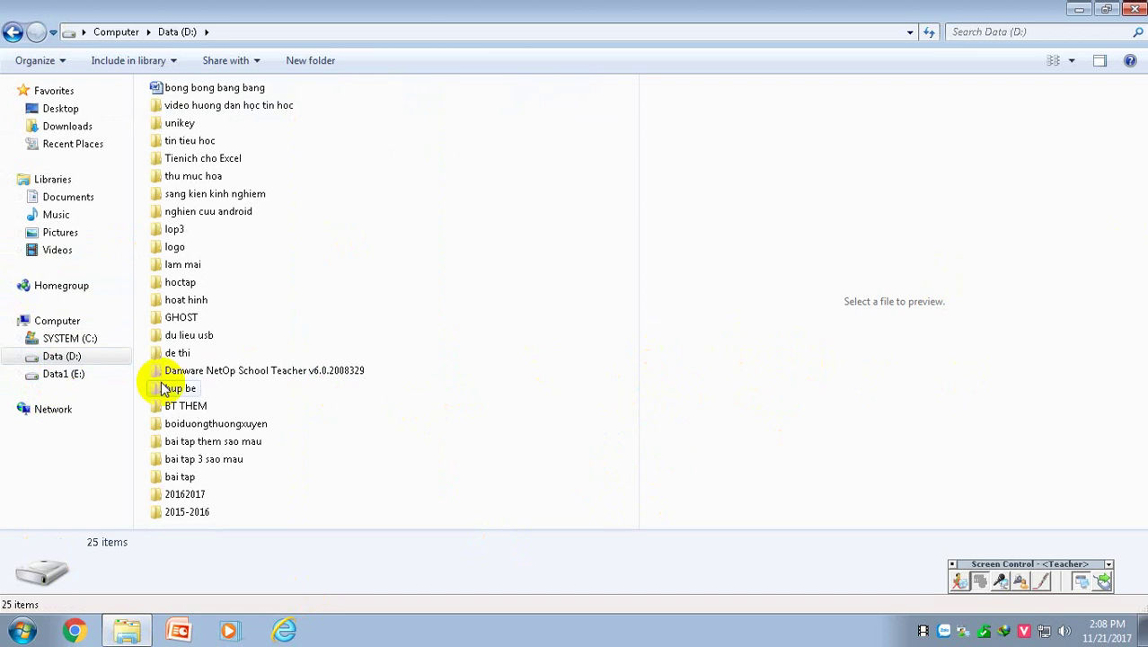
left_click(65, 374)
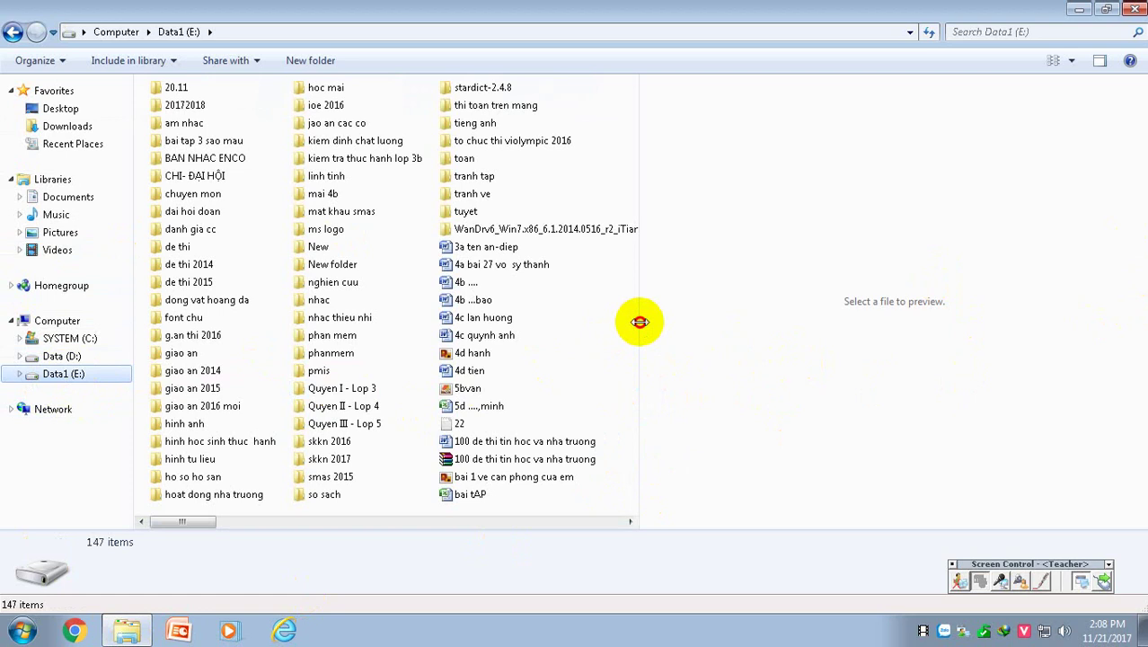
Widen the file list and open the Photo Story project "phim ve chu de hoa 12"
left_click_drag(639, 322, 1088, 334)
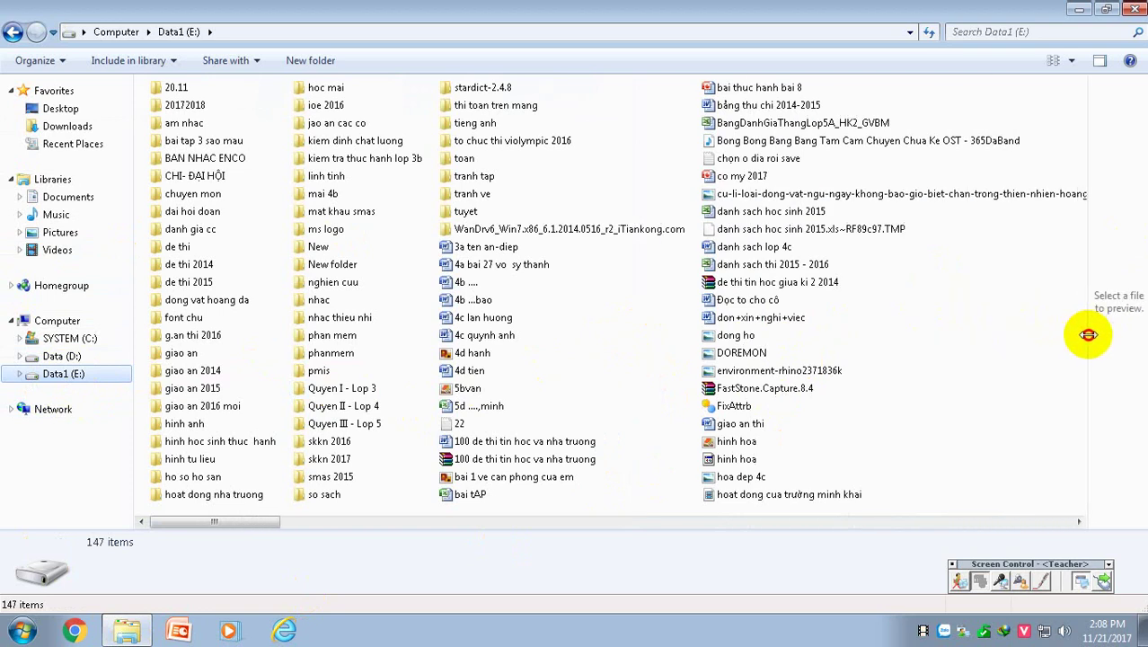
left_click_drag(256, 522, 601, 528)
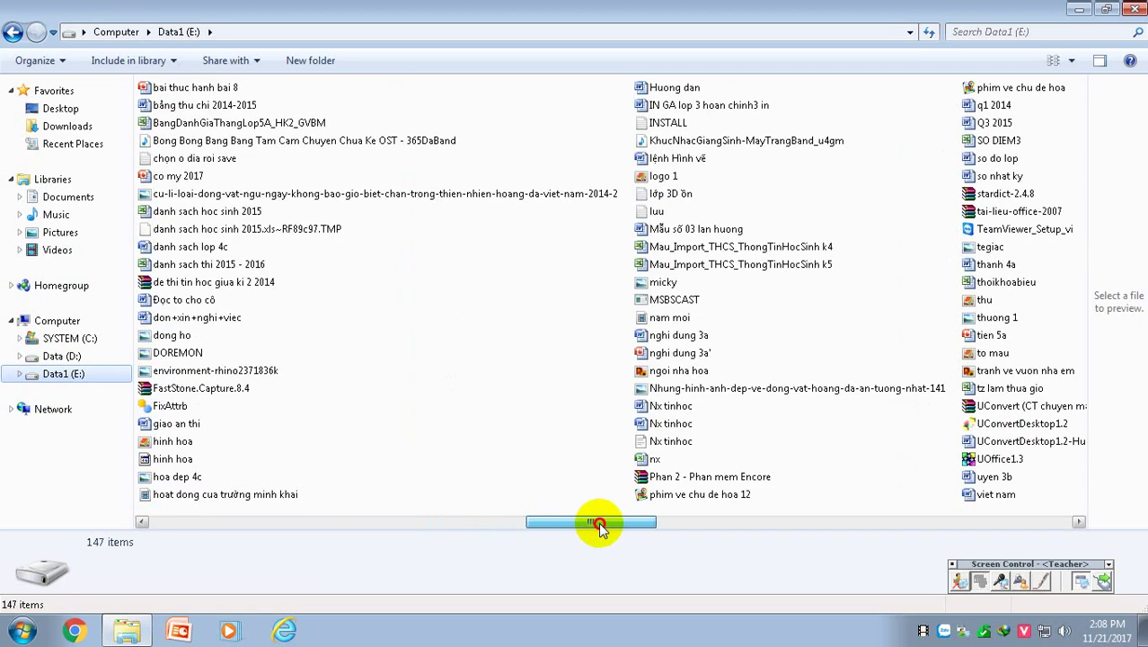
left_click(696, 501)
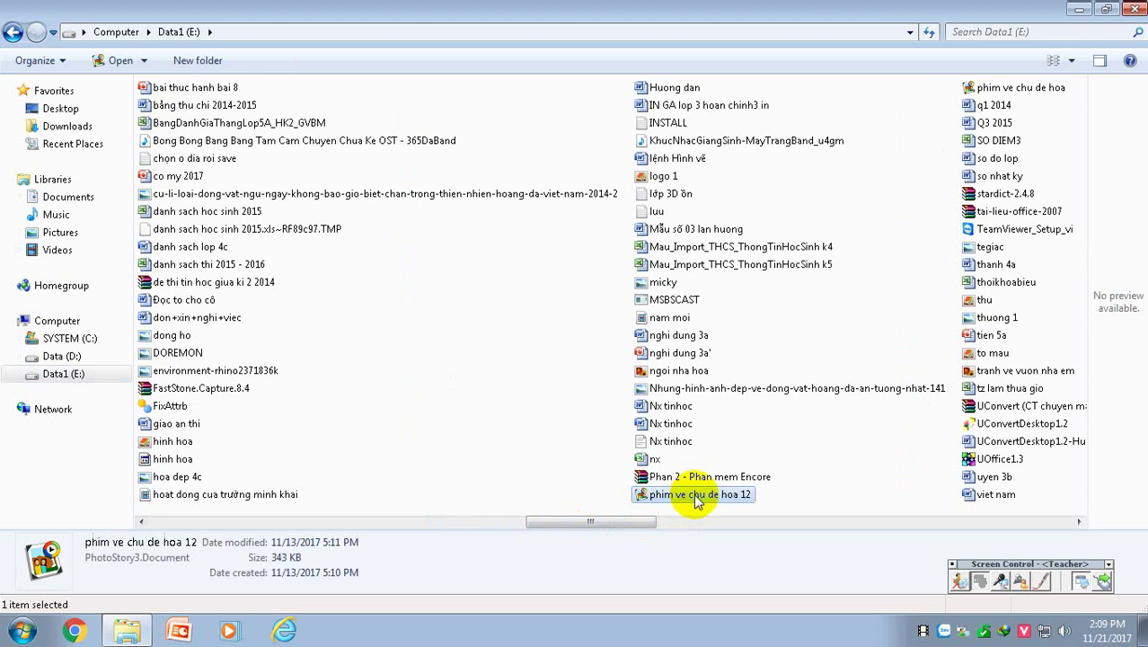
double_click(695, 495)
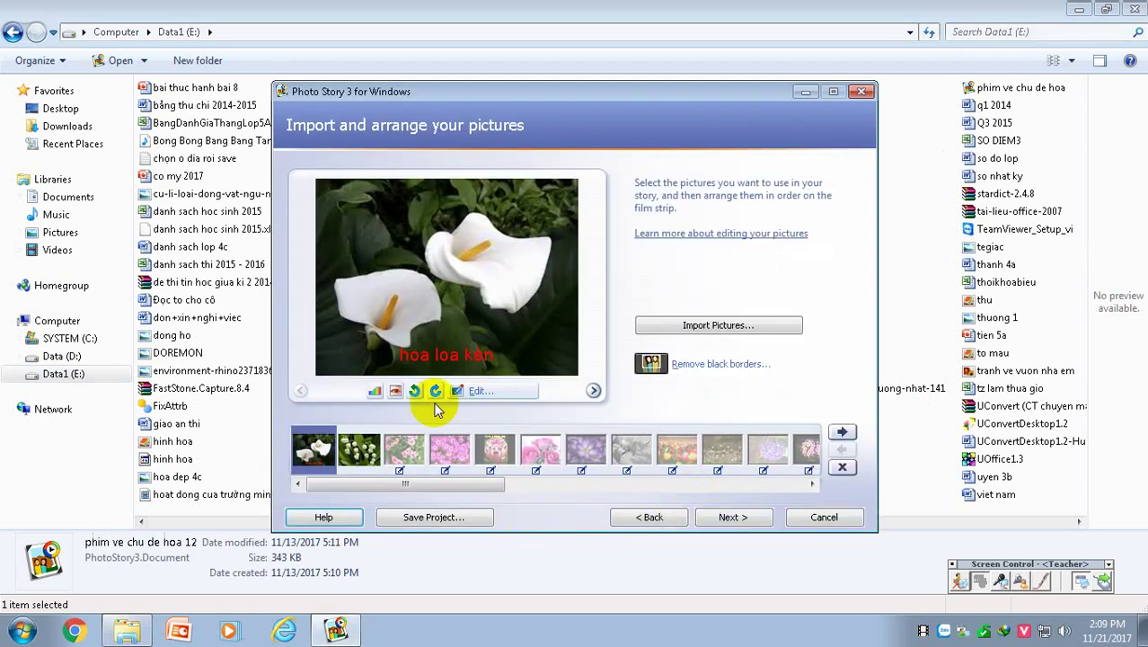
Review the rotate and crop, auto fix and effect options for the third picture, the pink flowers, without changing it
left_click(360, 449)
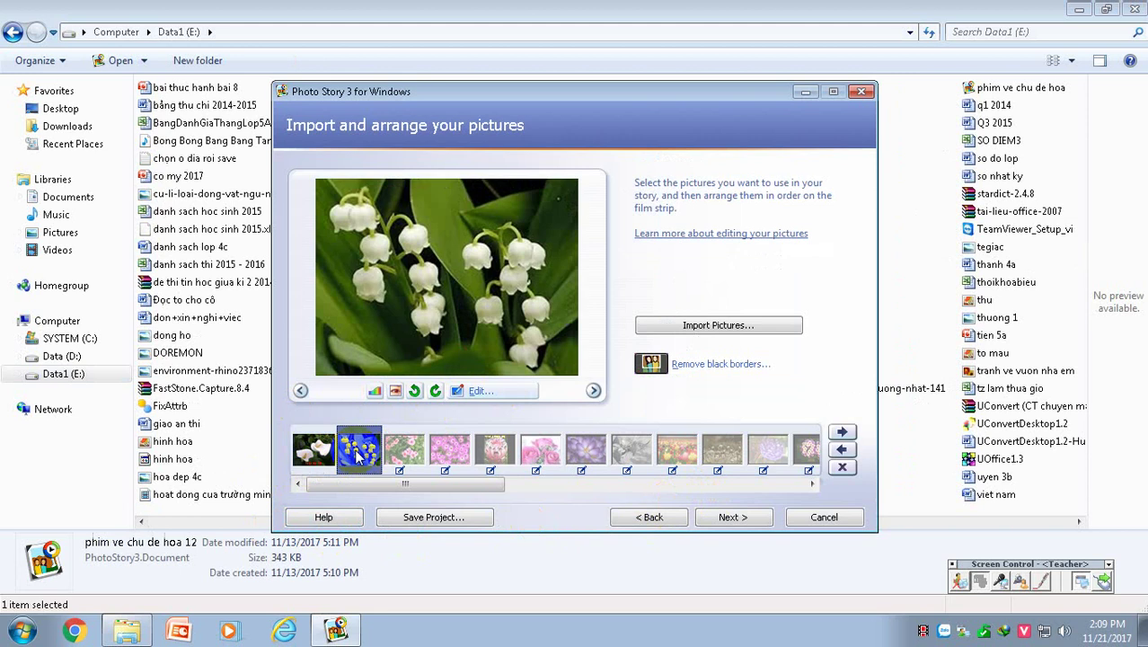
left_click(401, 454)
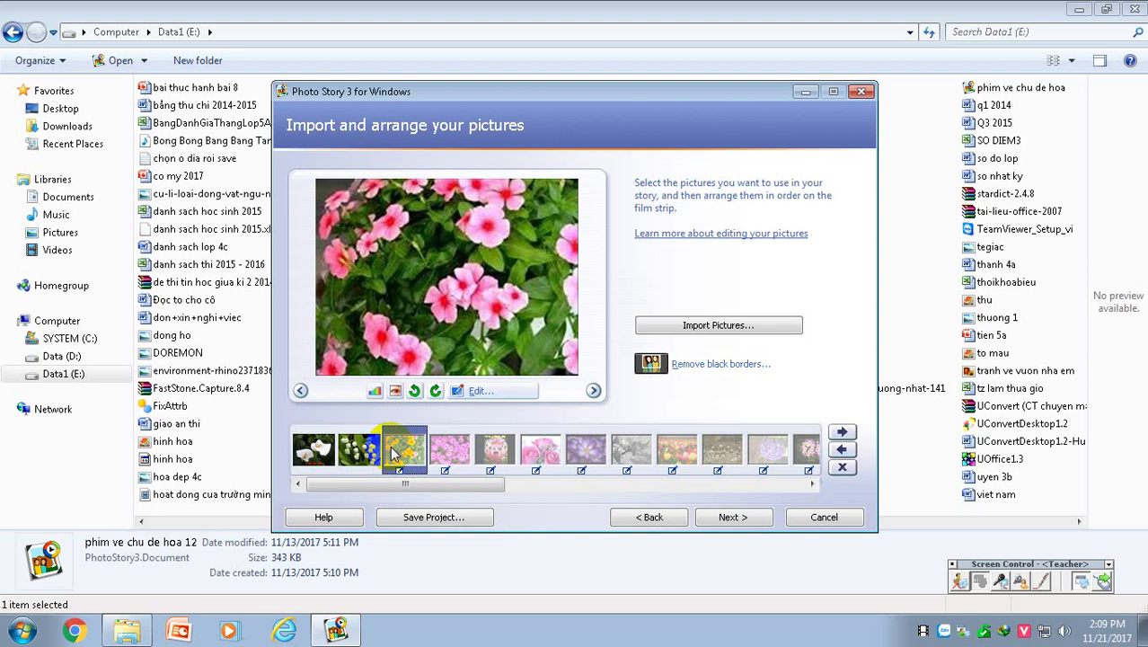
left_click(382, 327)
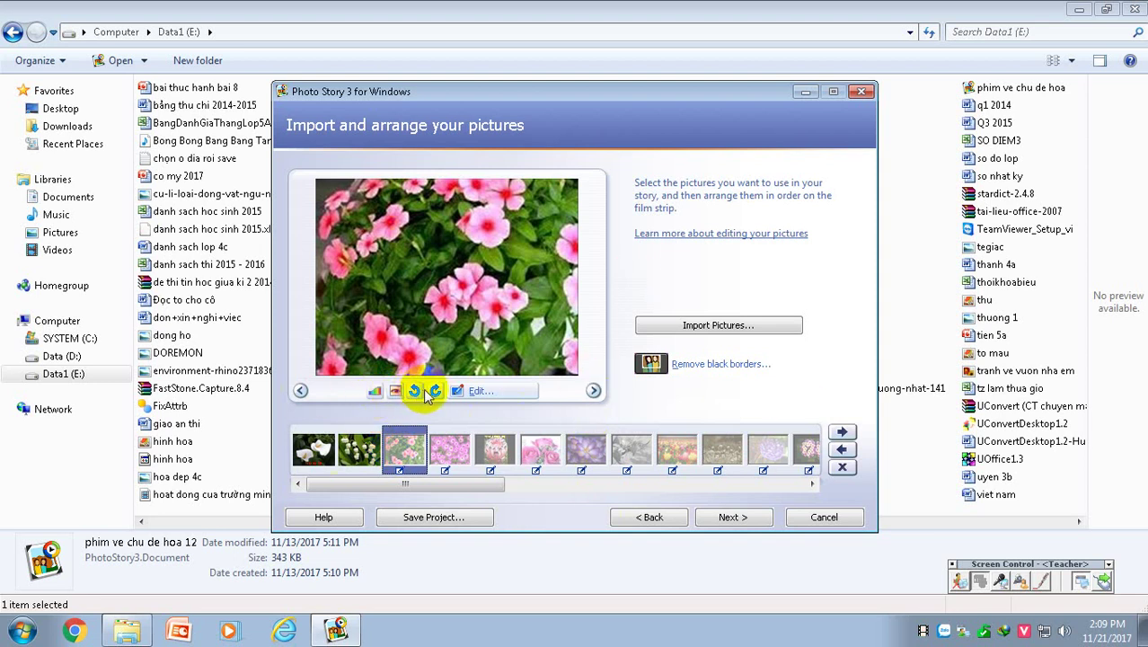
left_click(476, 392)
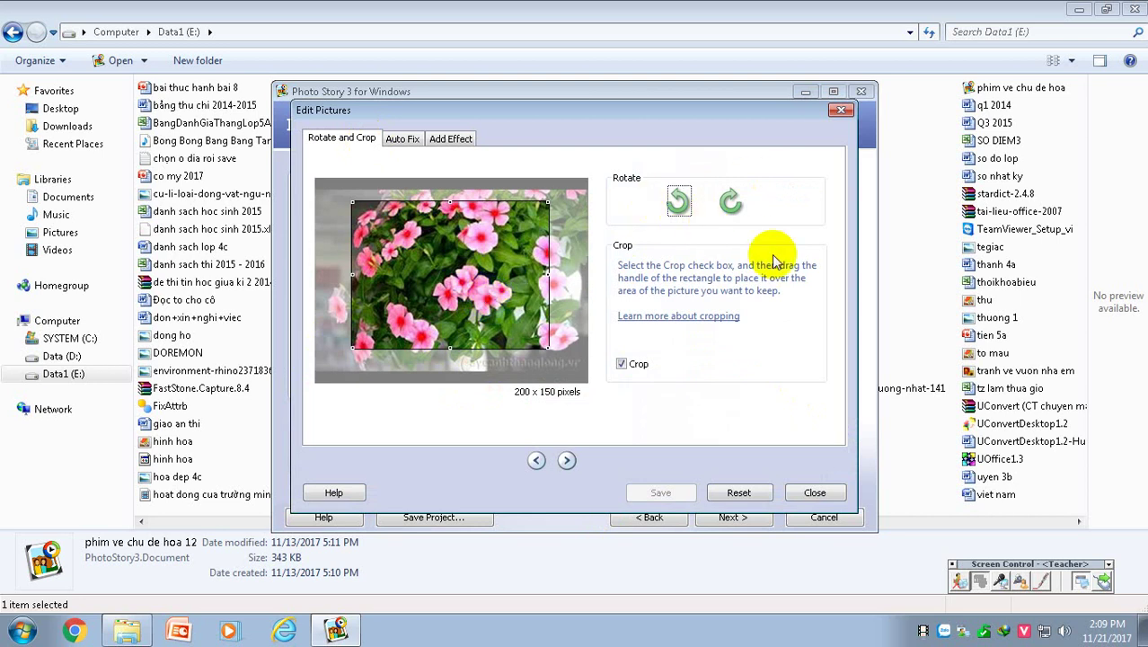
left_click(394, 139)
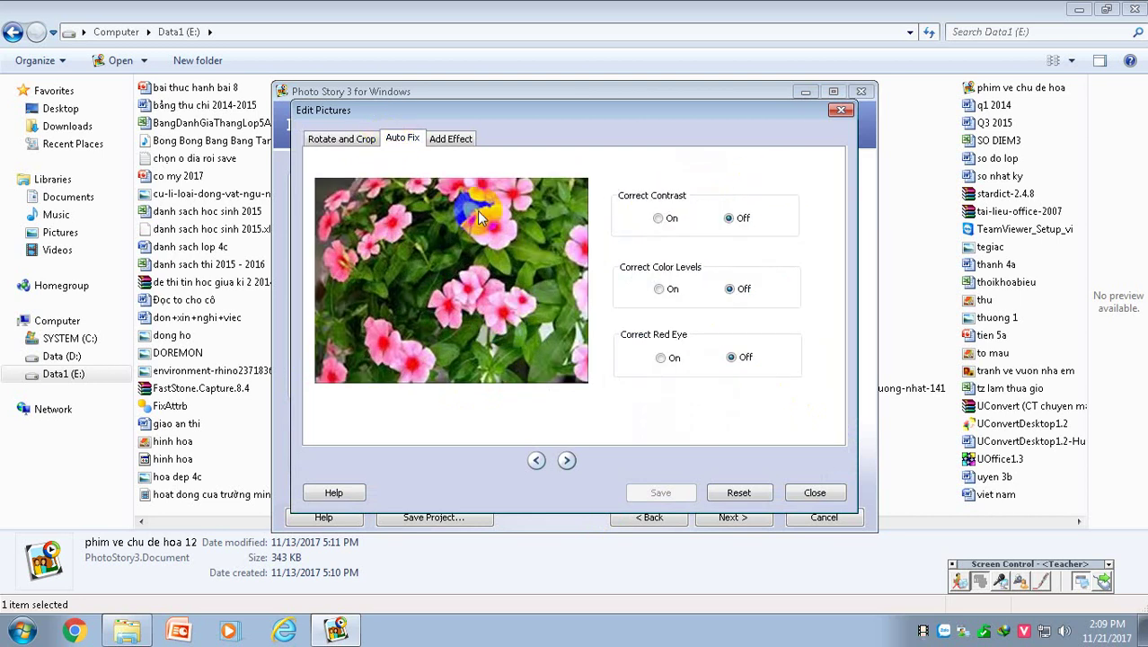
left_click(458, 140)
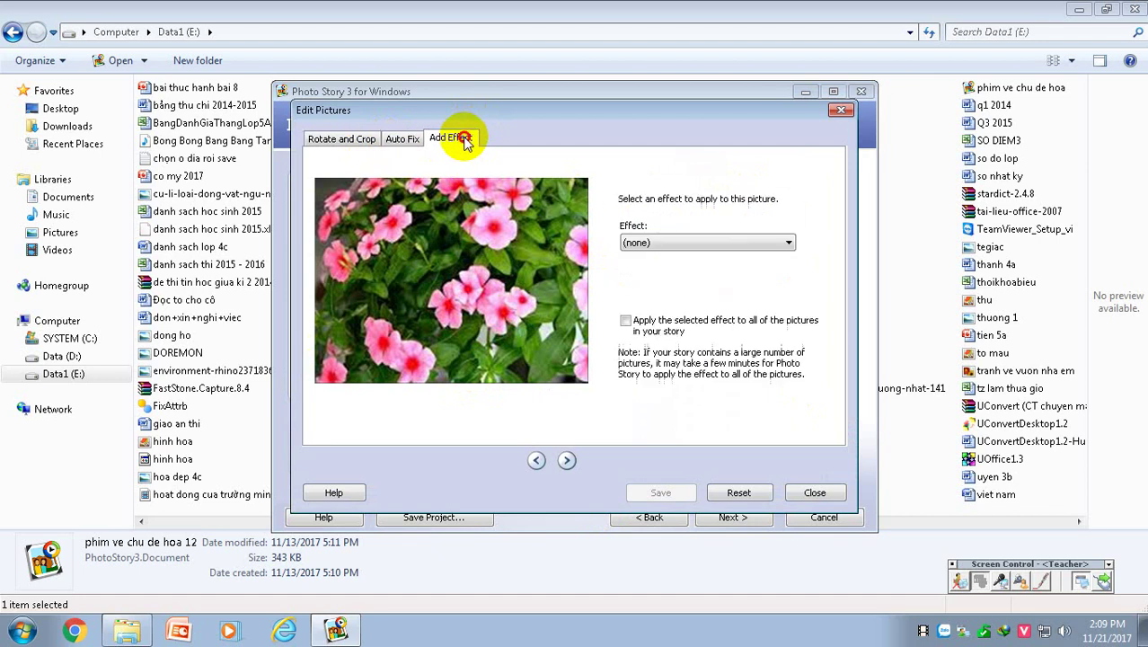
left_click(690, 243)
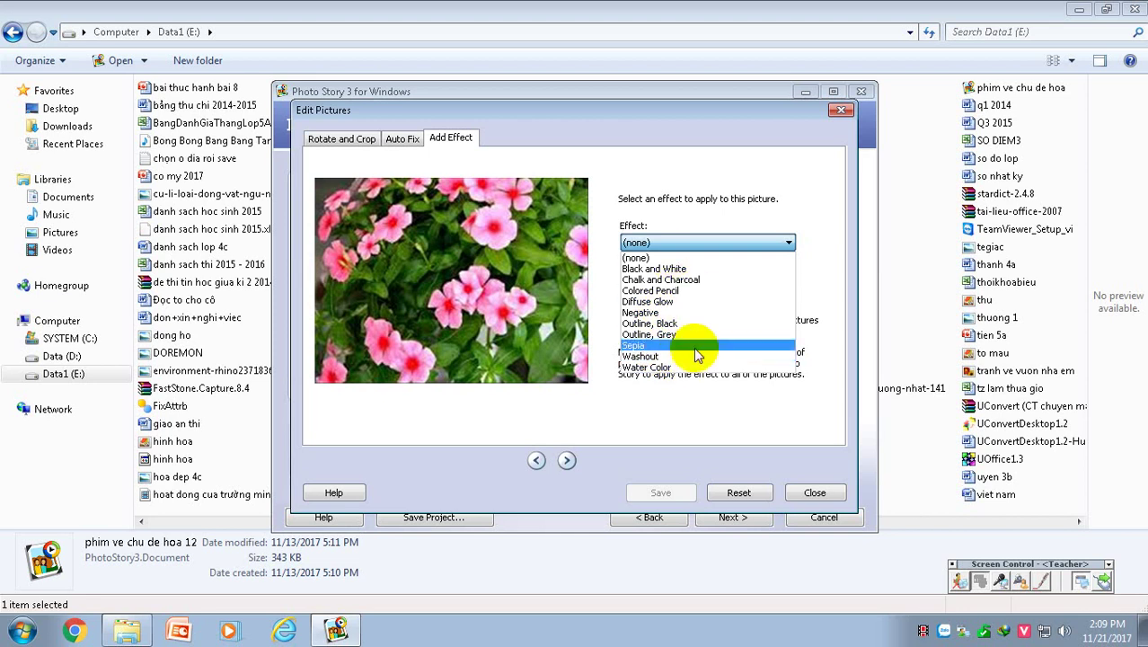
left_click(784, 458)
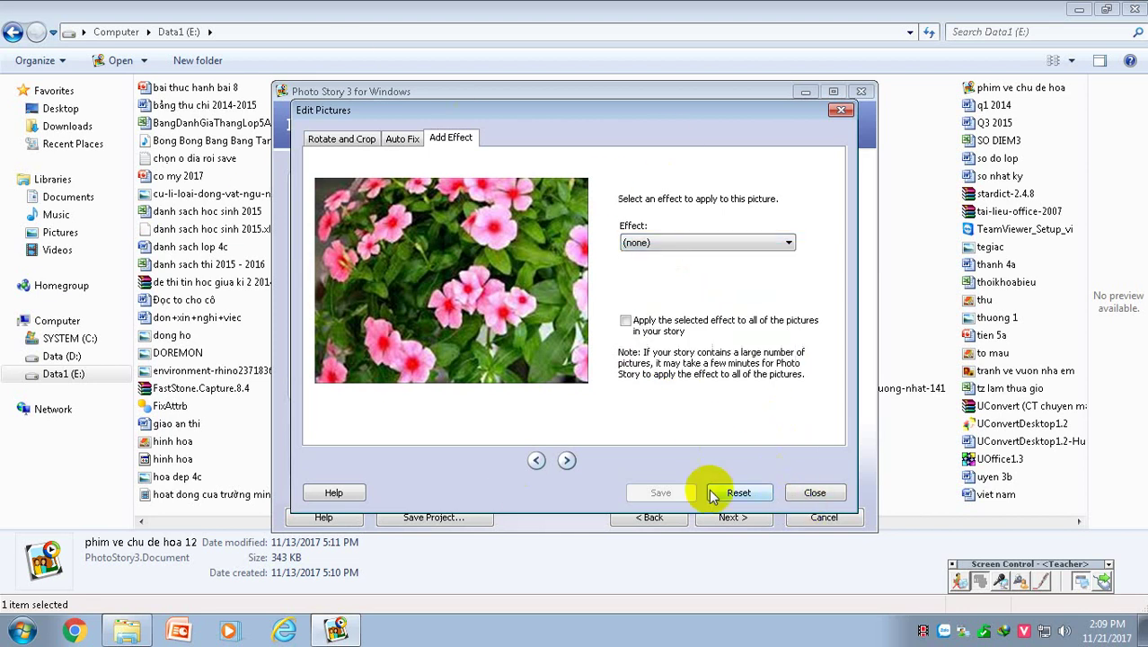
left_click(814, 492)
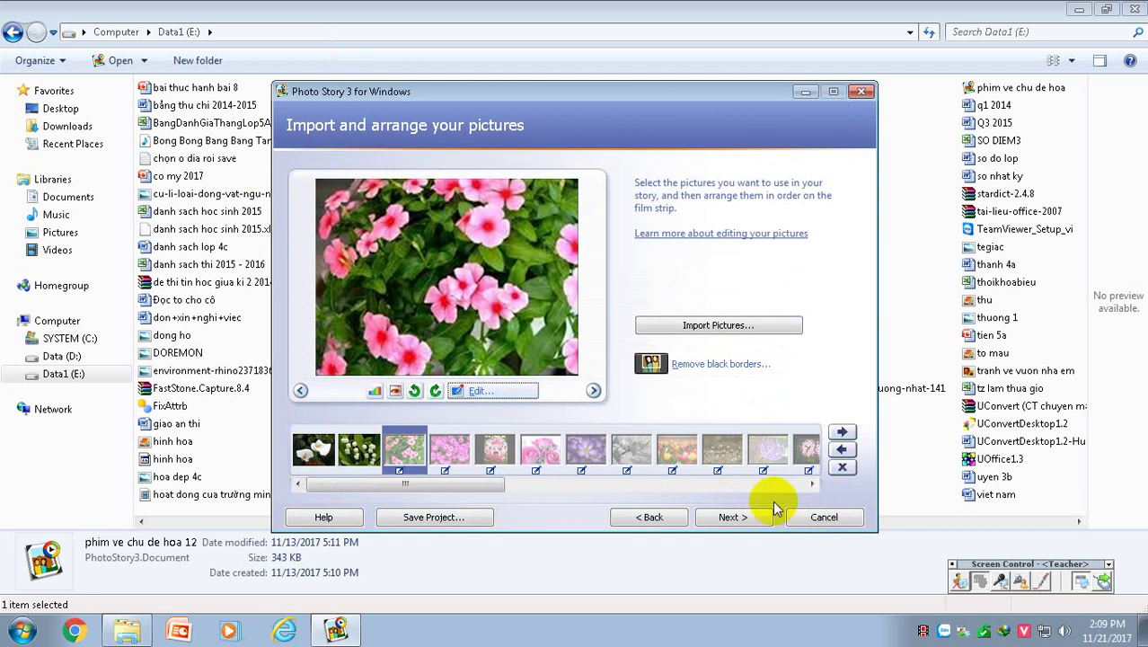
Advance to the title stage and add the title "hoa lan" to the second picture, aligned to the bottom
left_click(735, 521)
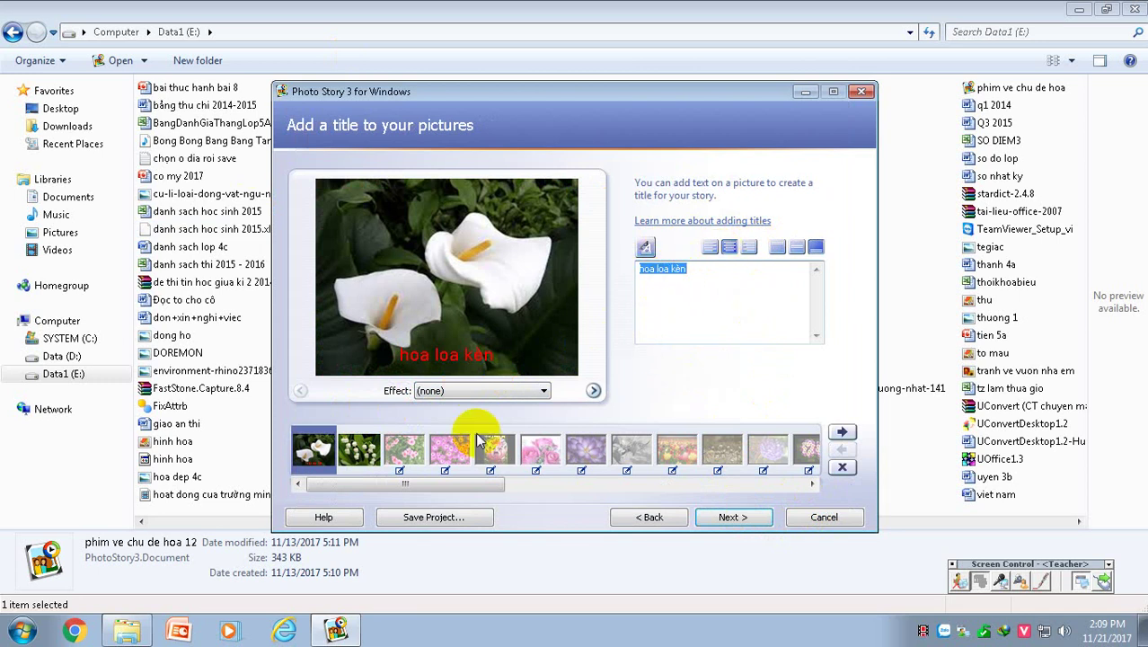
left_click(359, 454)
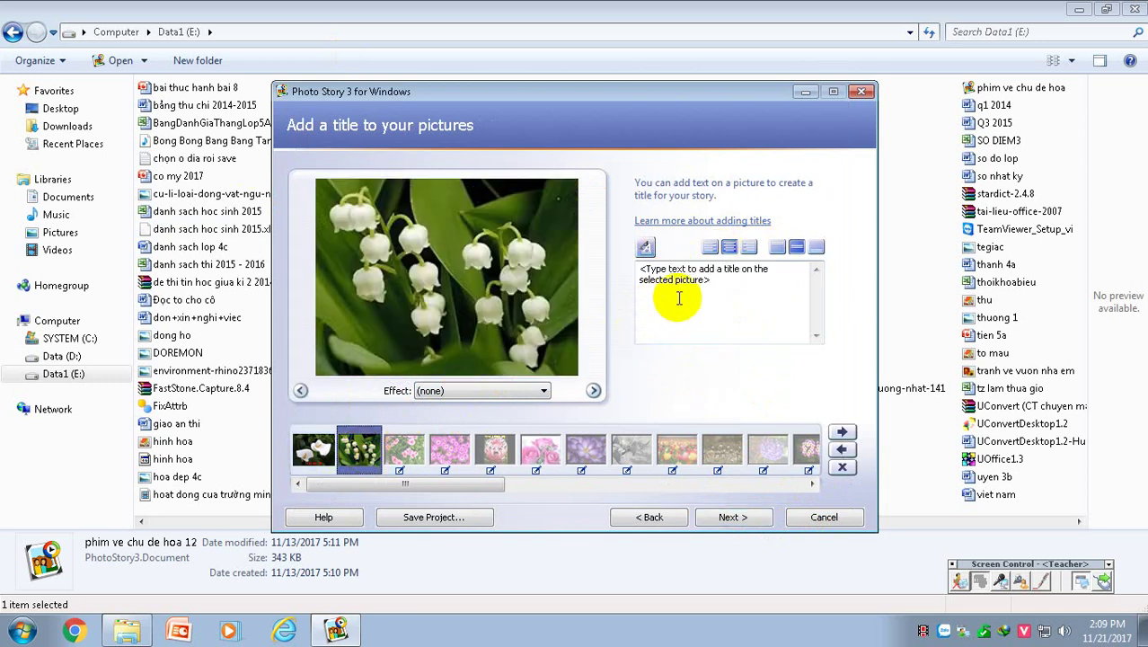
left_click(719, 280)
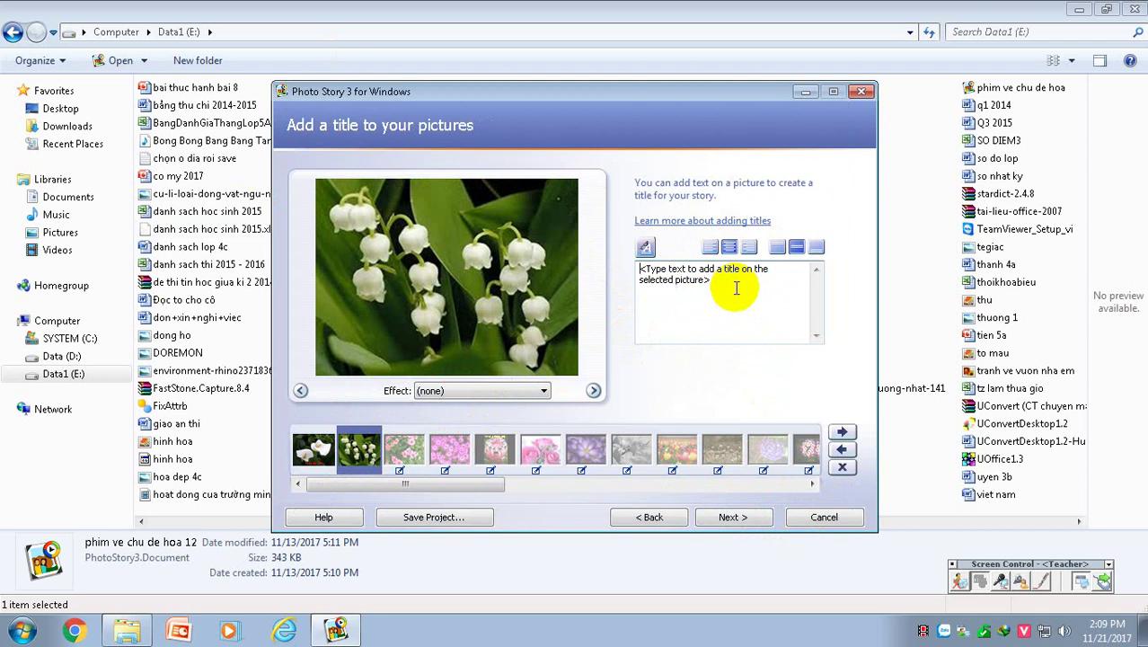
left_click_drag(736, 287, 613, 270)
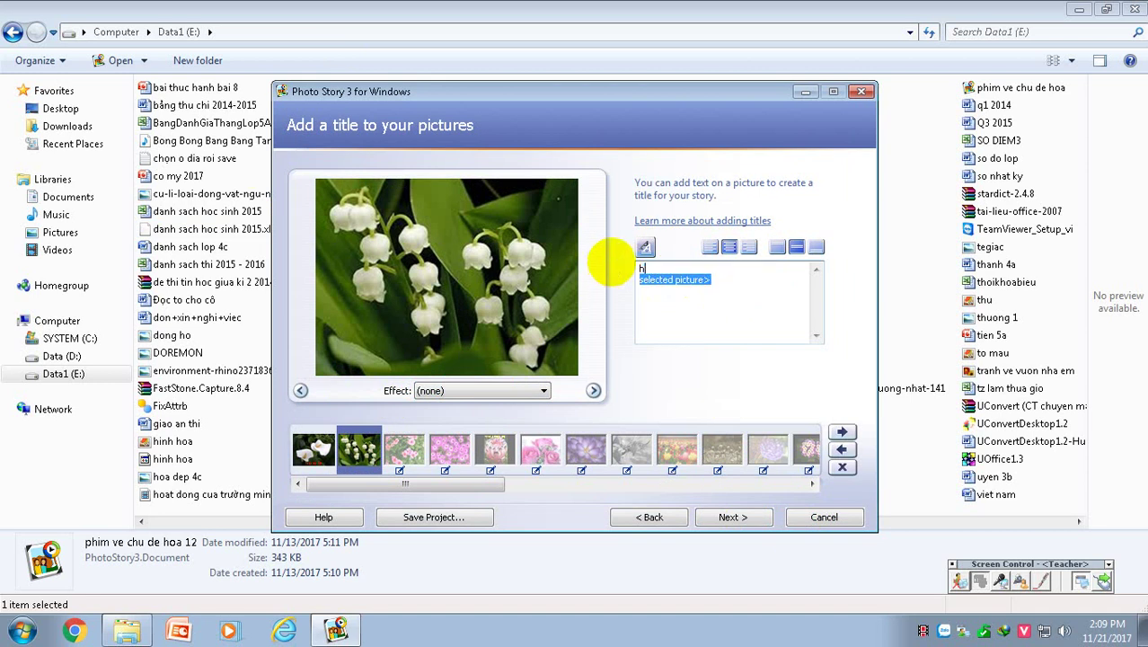
type("hoa lan")
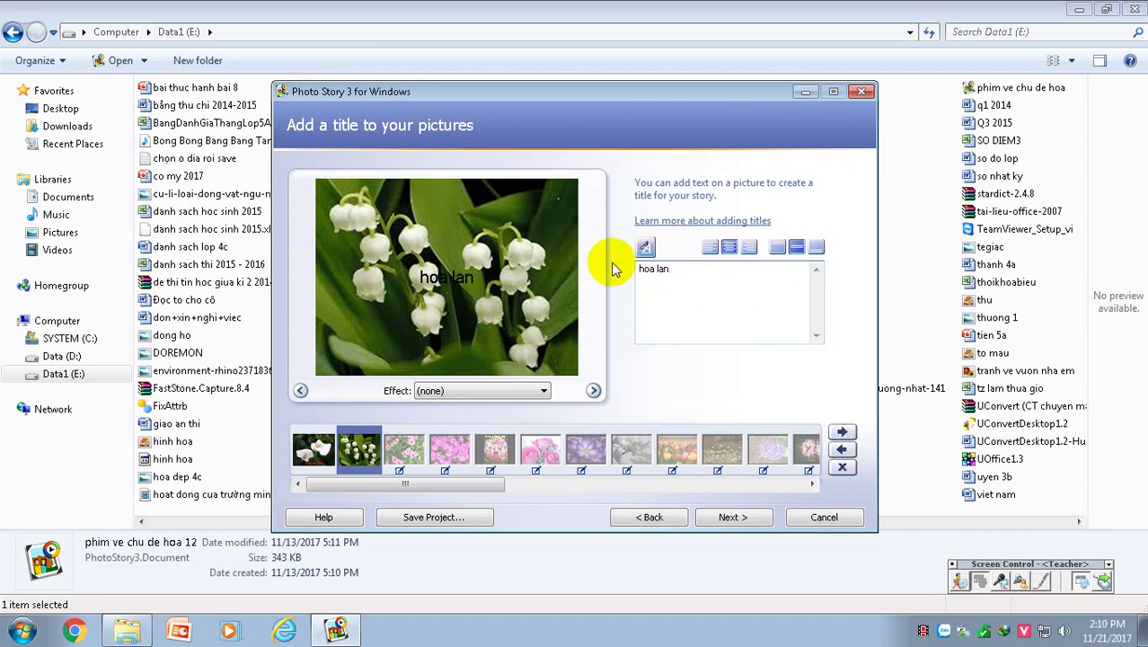
left_click(814, 250)
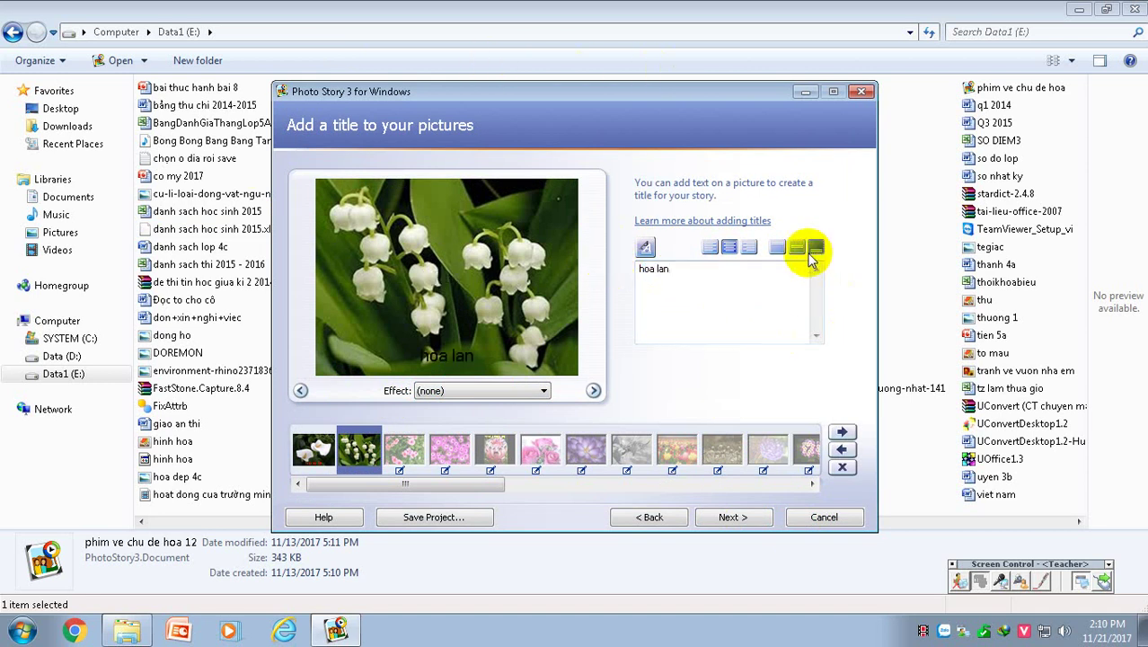
Set the font color of the "hoa lan" title to Green
left_click(646, 250)
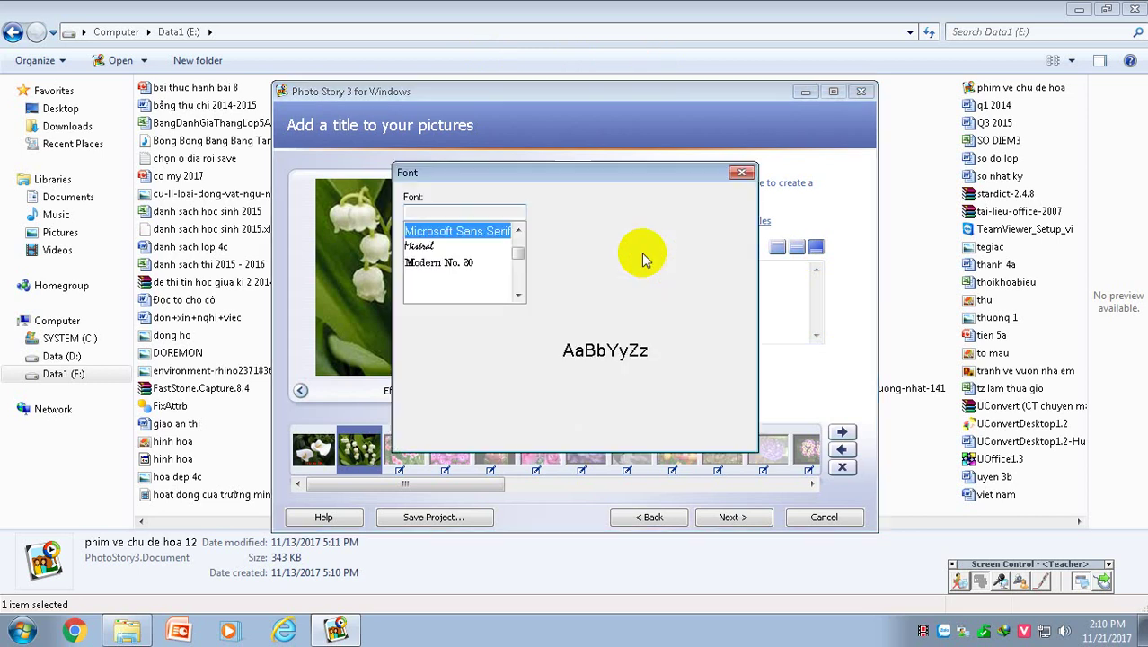
left_click(468, 390)
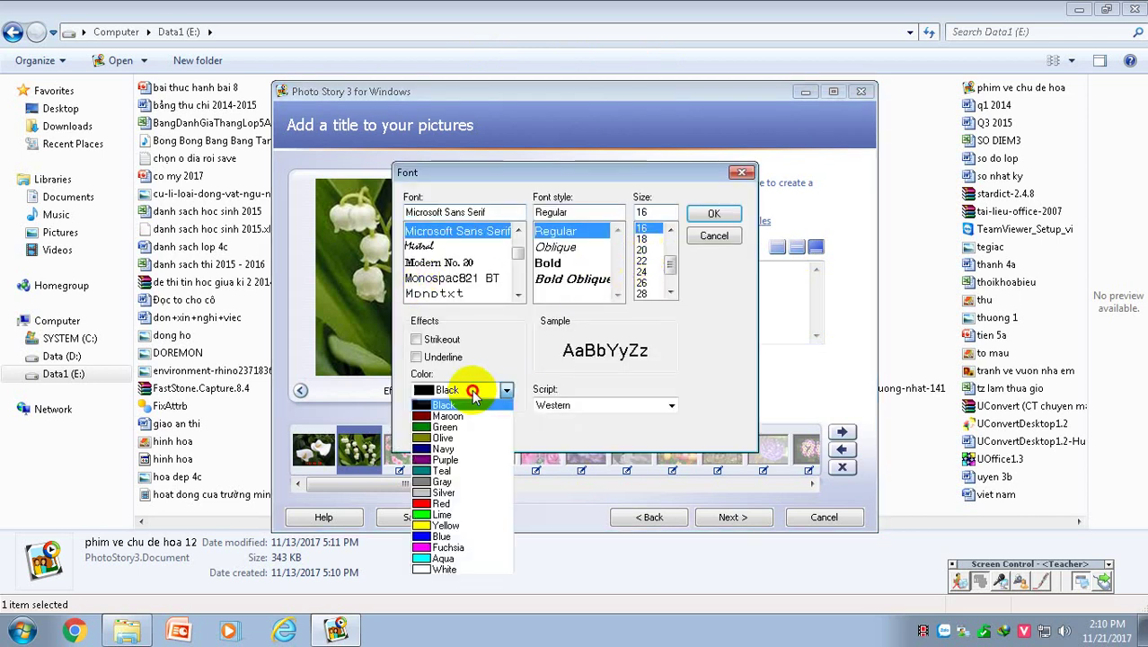
left_click(450, 410)
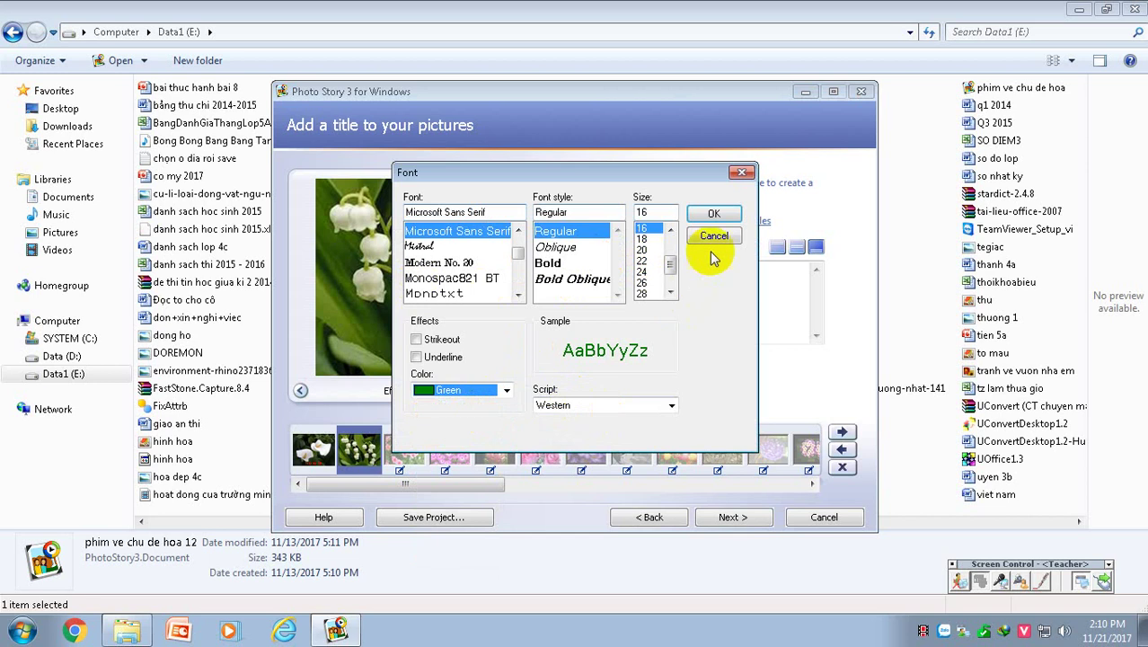
left_click(699, 216)
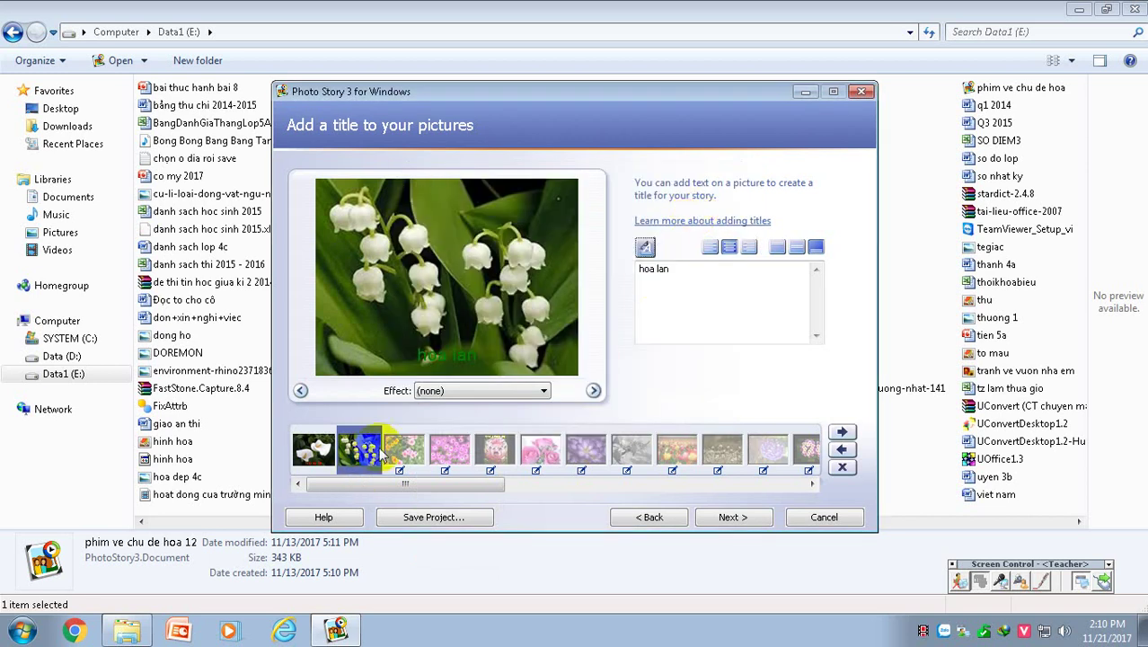
Look through the available effects for the orange bird-of-paradise flower picture
left_click(812, 483)
left_click(812, 483)
left_click(812, 484)
left_click(744, 467)
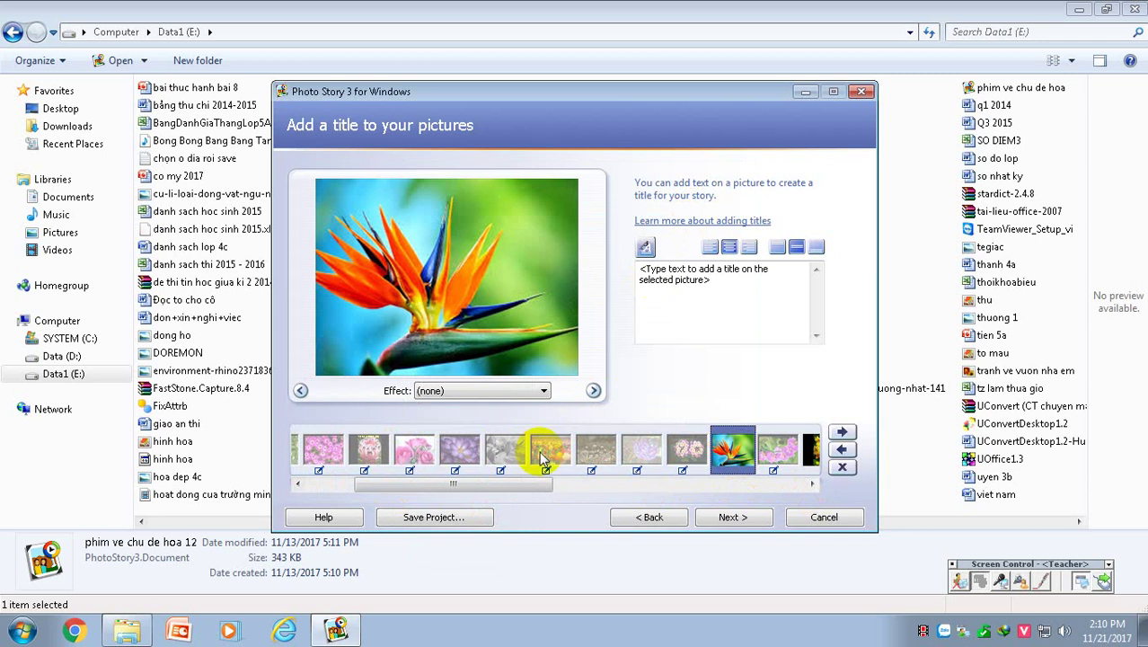
left_click(480, 391)
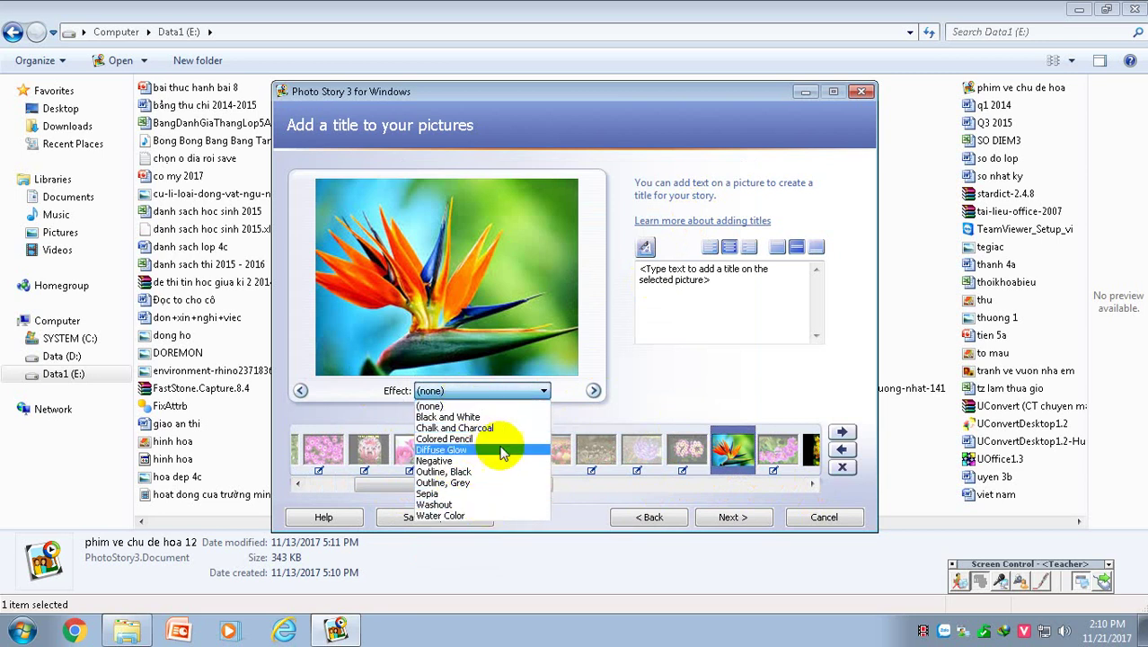
left_click(724, 372)
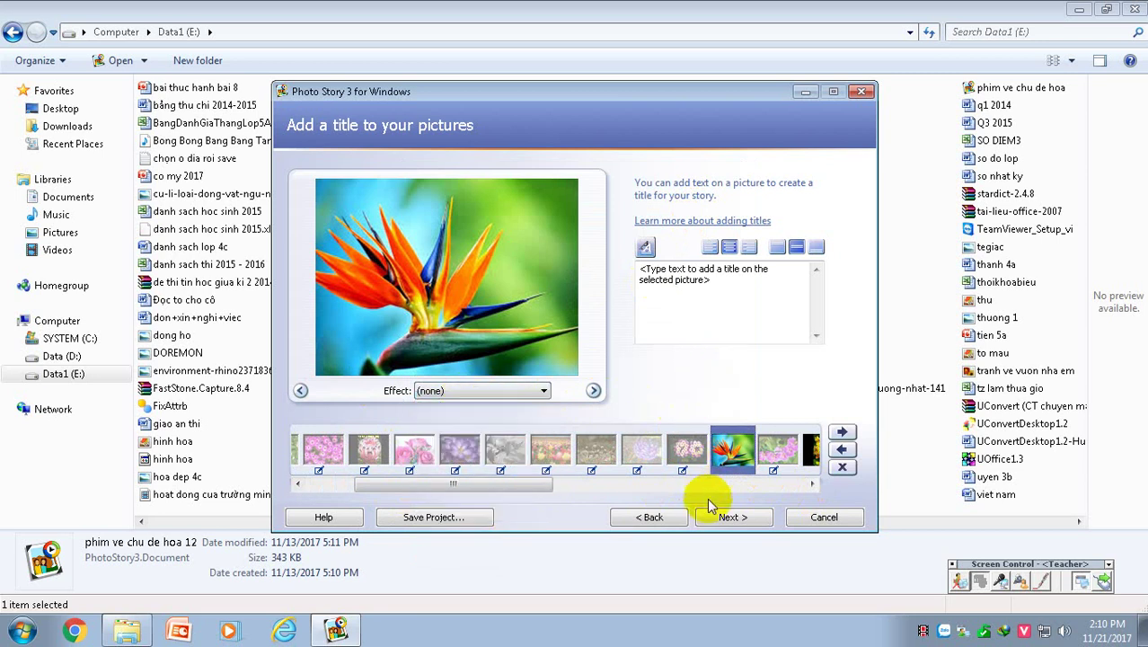
Return to the first picture in the film strip and advance to the narration and motion stage
left_click_drag(482, 485, 434, 501)
left_click(314, 448)
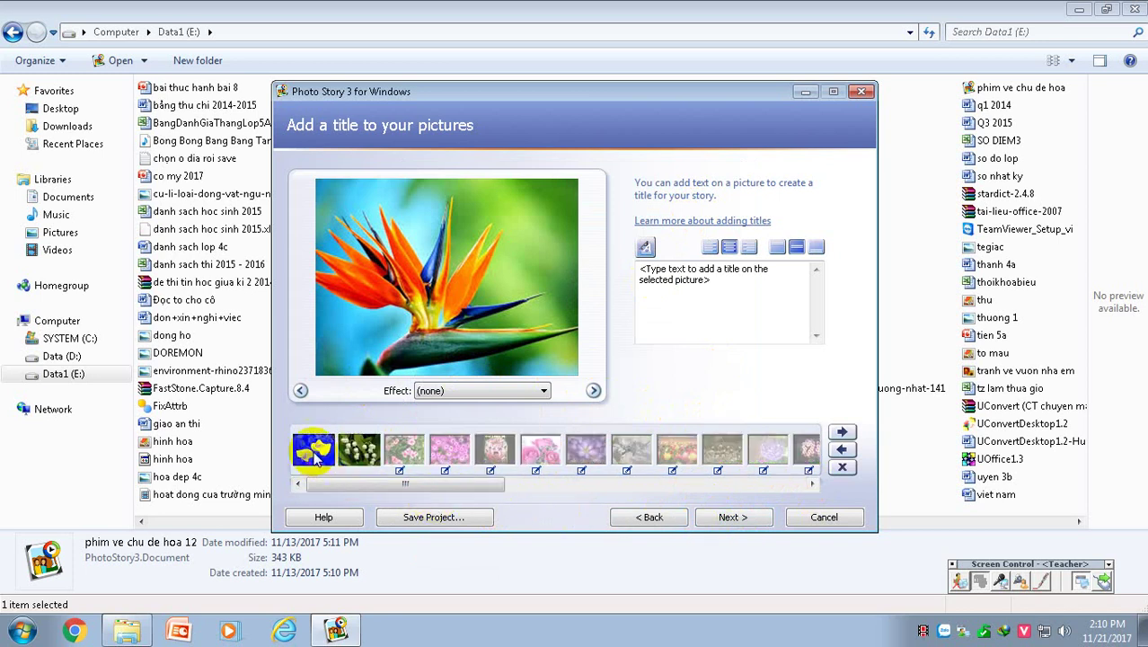
left_click(732, 518)
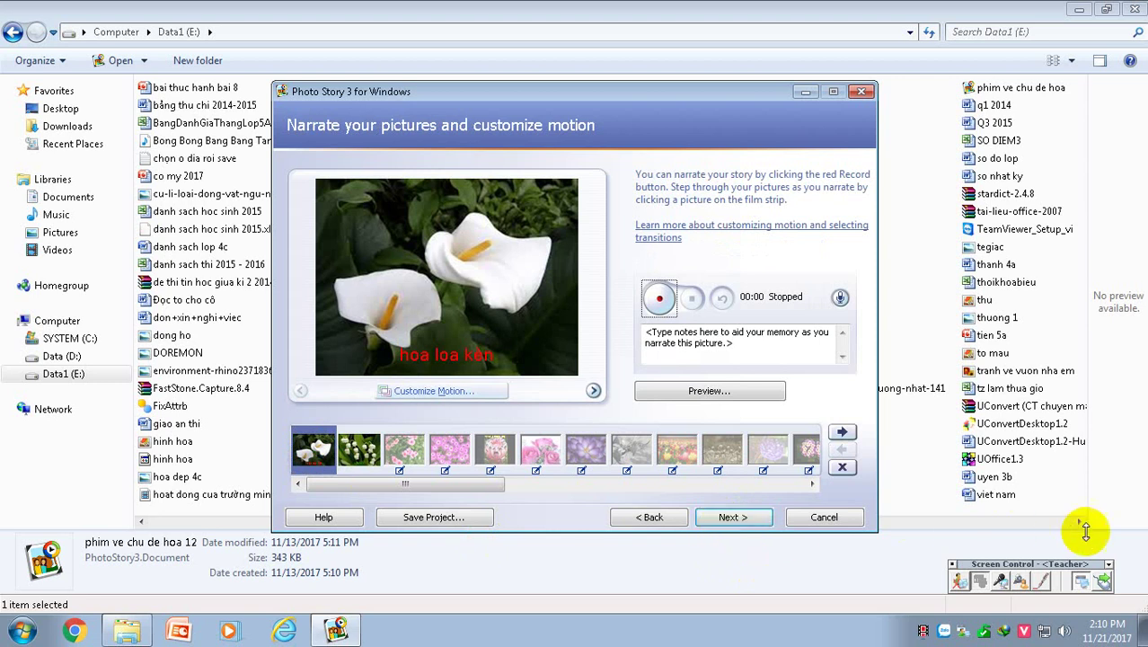
Launch the Netop Marker Utility and draw a red rectangle around the Customize Motion option
left_click(1042, 580)
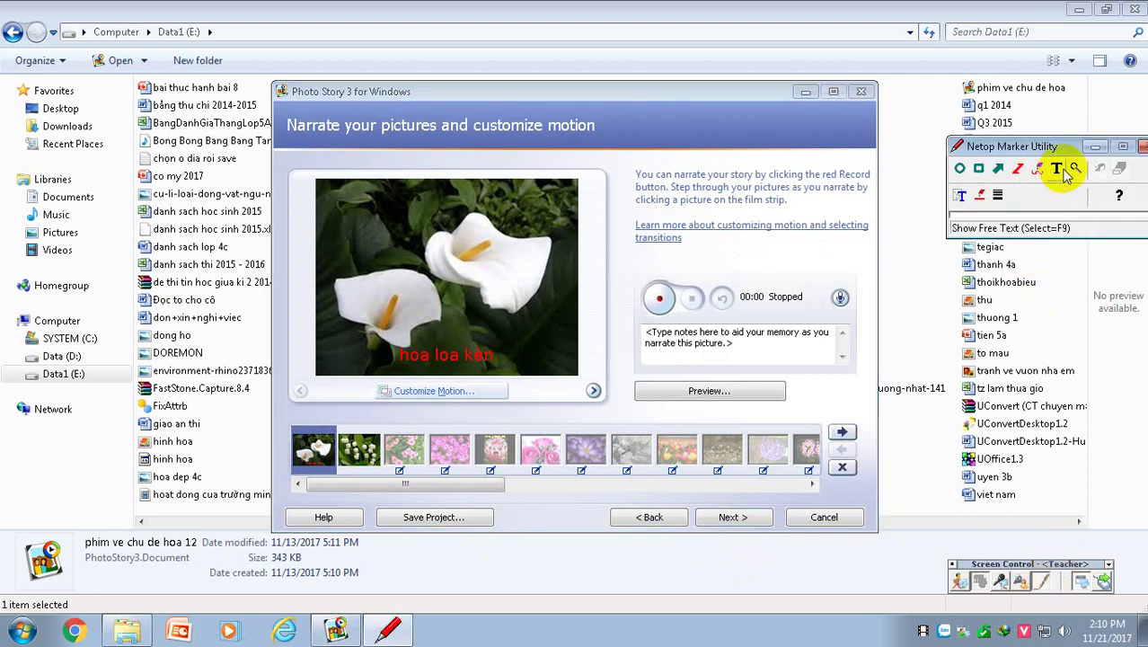
left_click(980, 170)
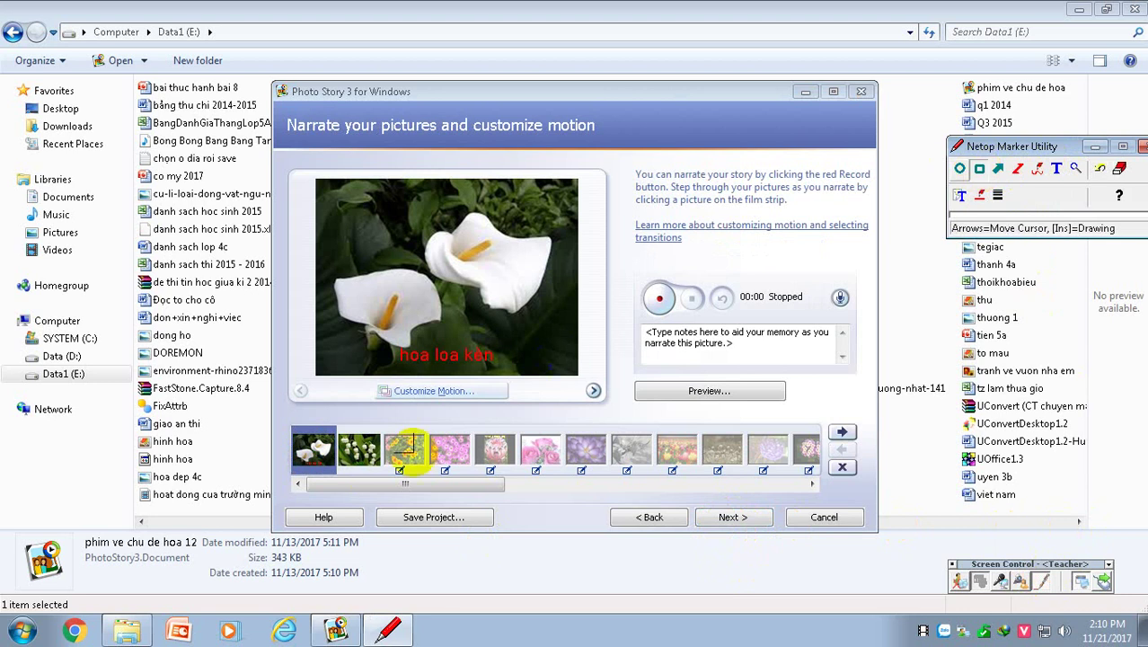
left_click_drag(365, 377, 509, 406)
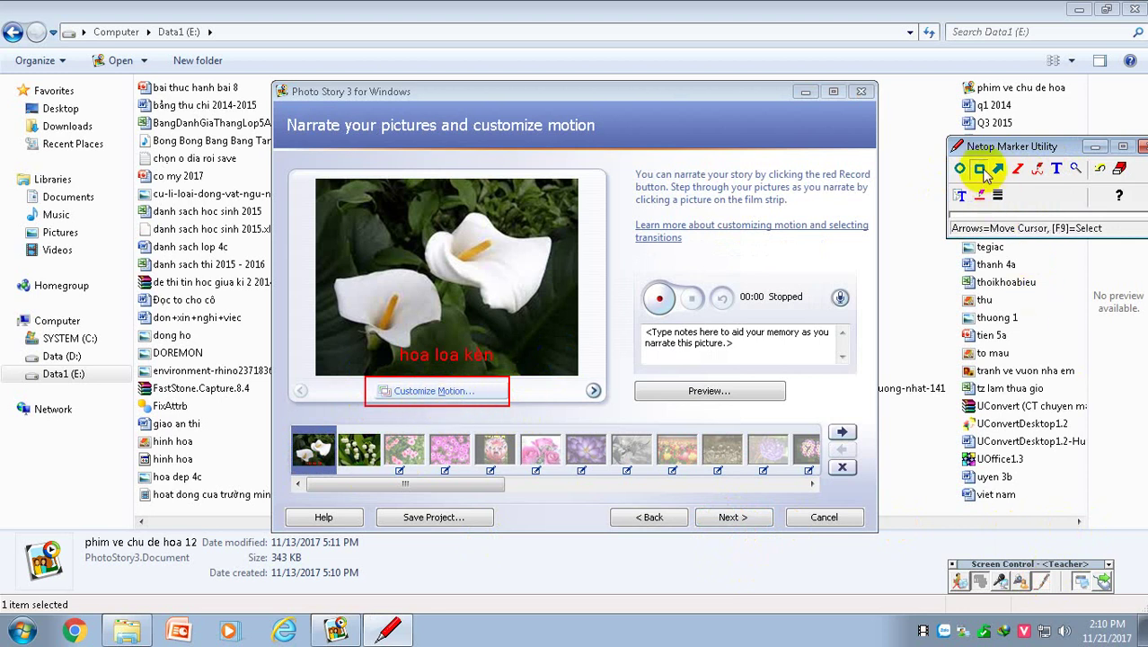
Erase the red marker rectangle and enable specifying the start and end position of motion for the first picture
left_click(1120, 169)
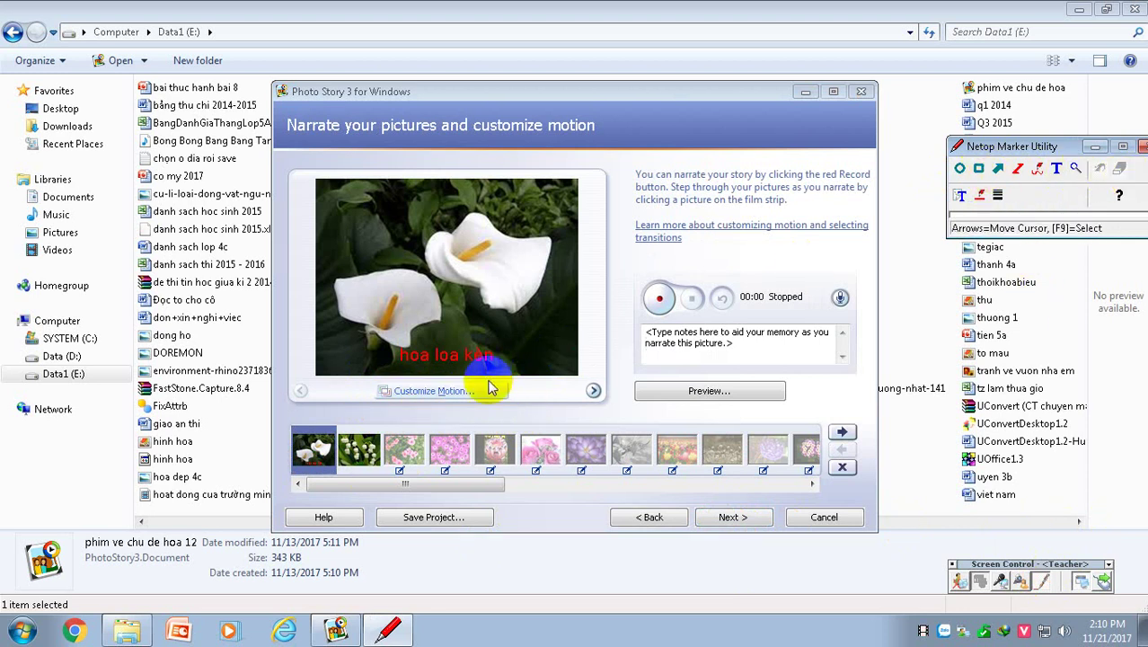
left_click(434, 398)
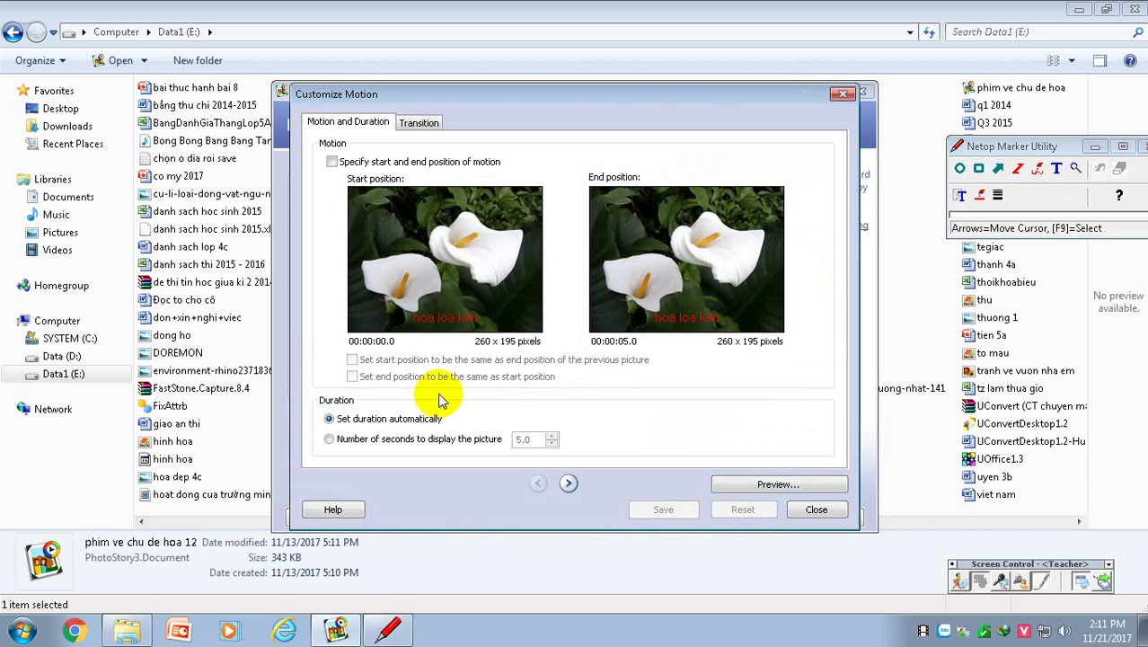
left_click(332, 163)
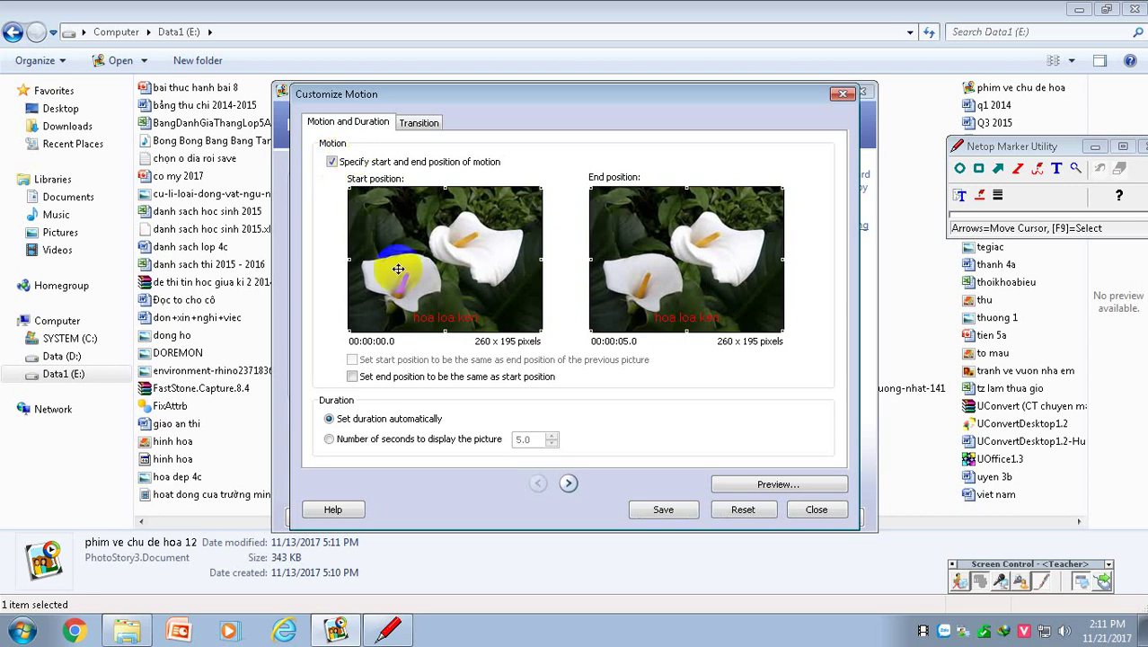
left_click(380, 200)
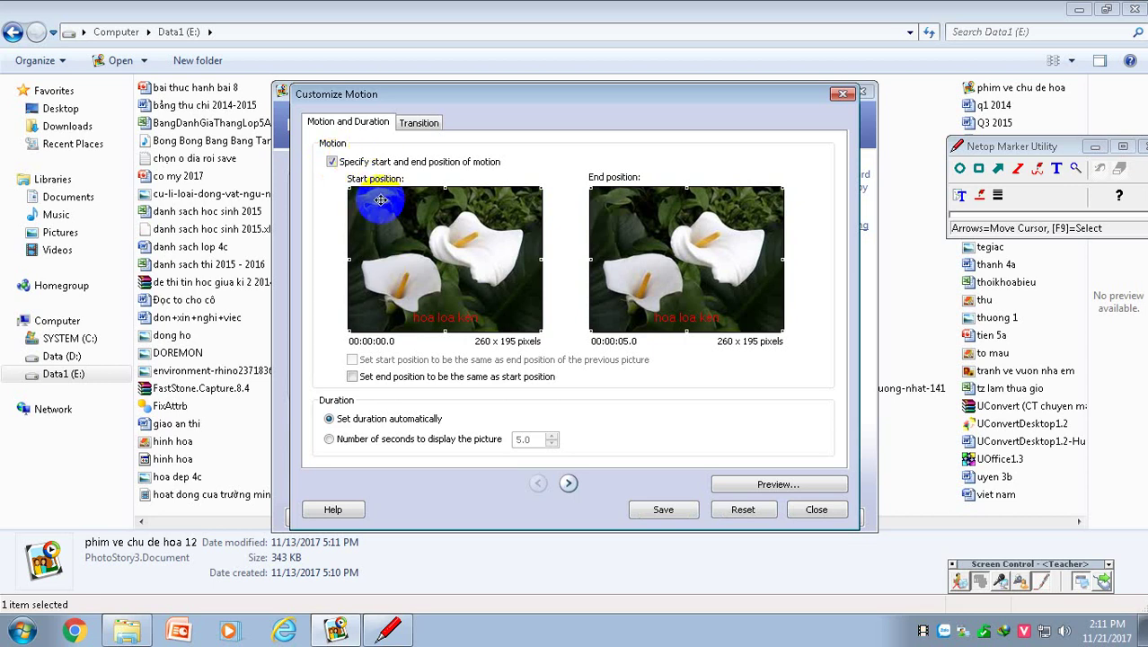
left_click_drag(380, 199, 379, 325)
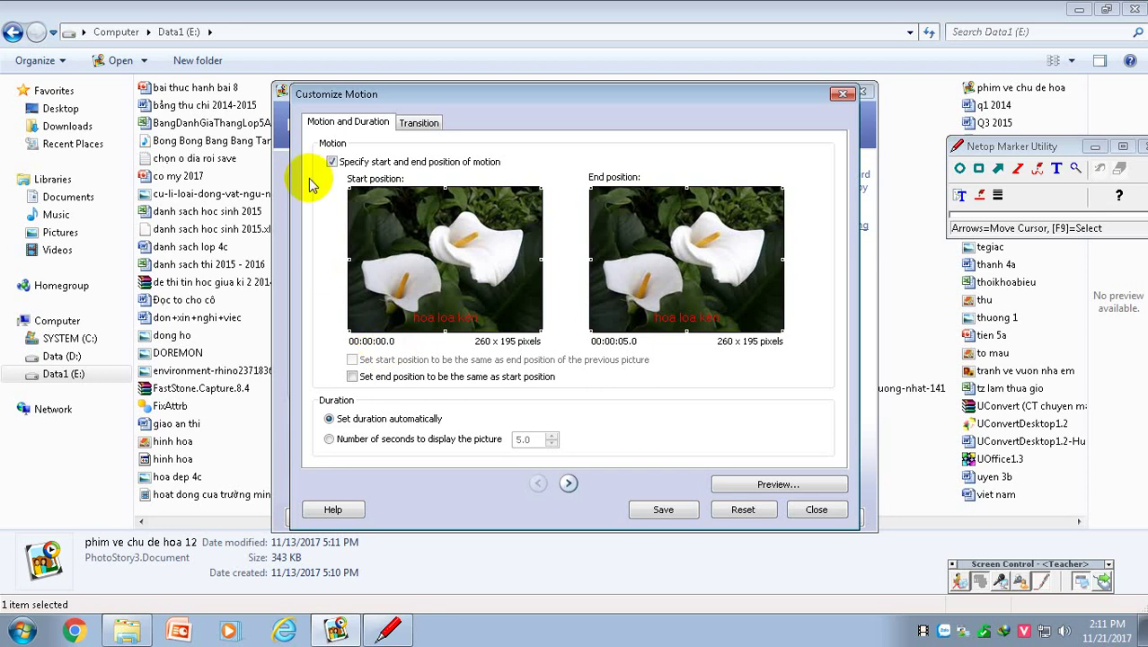
Set the number of seconds to display the first picture to 3.1
left_click(397, 439)
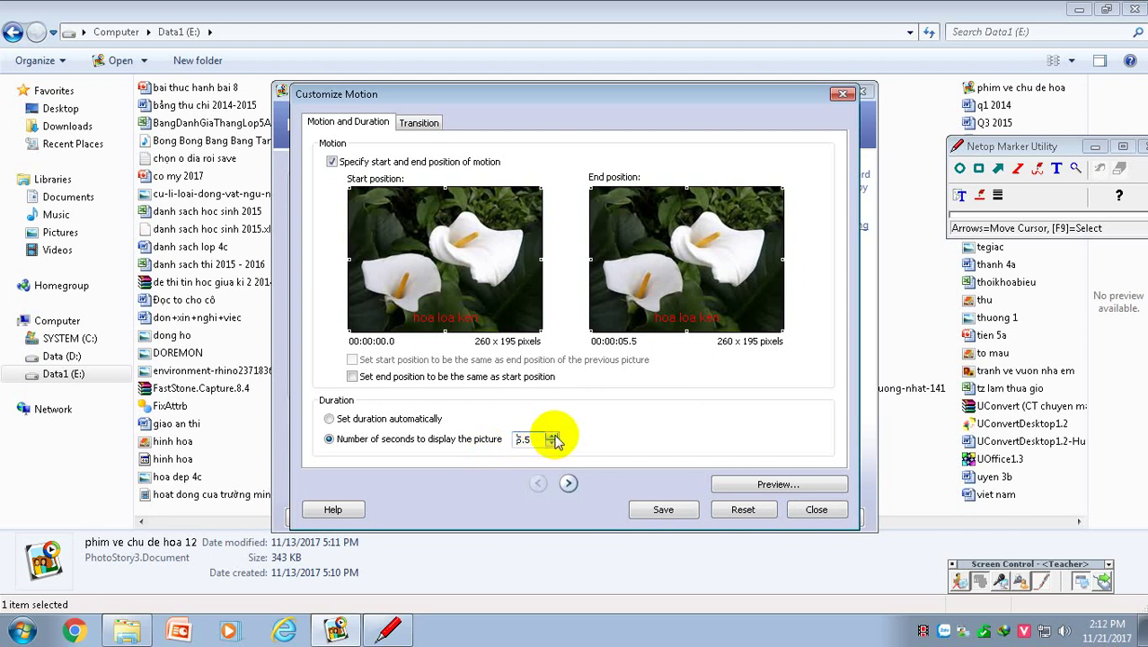
left_click(553, 437)
left_click(552, 444)
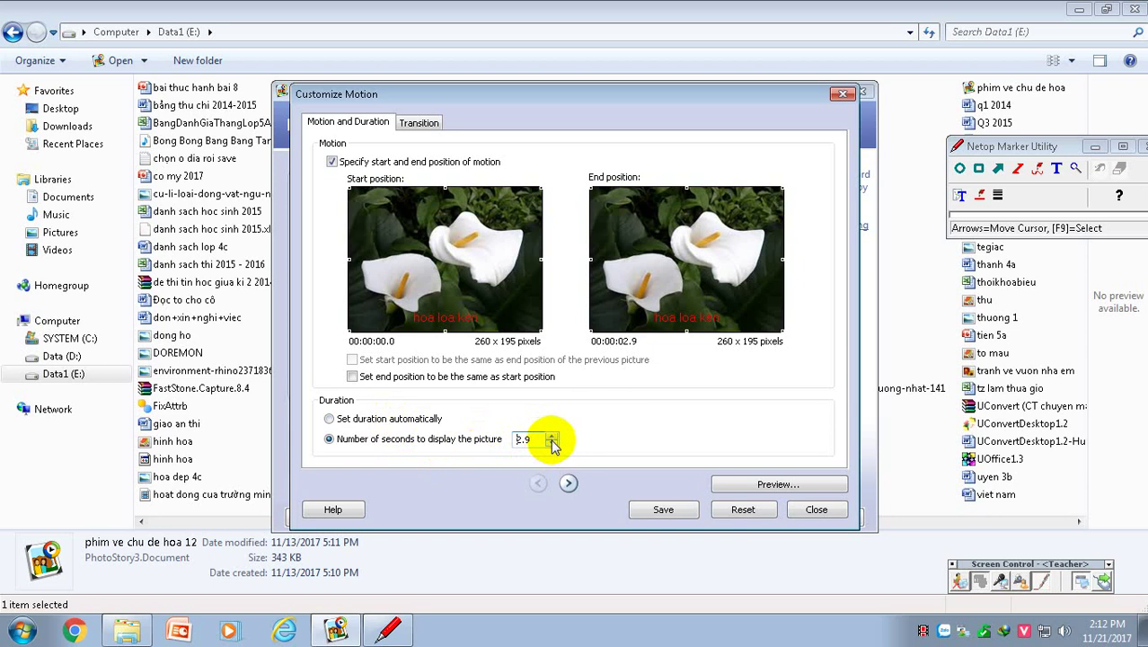
Preview the photo story, minimizing the file explorer and marker utility windows during playback, and close the preview
left_click(750, 490)
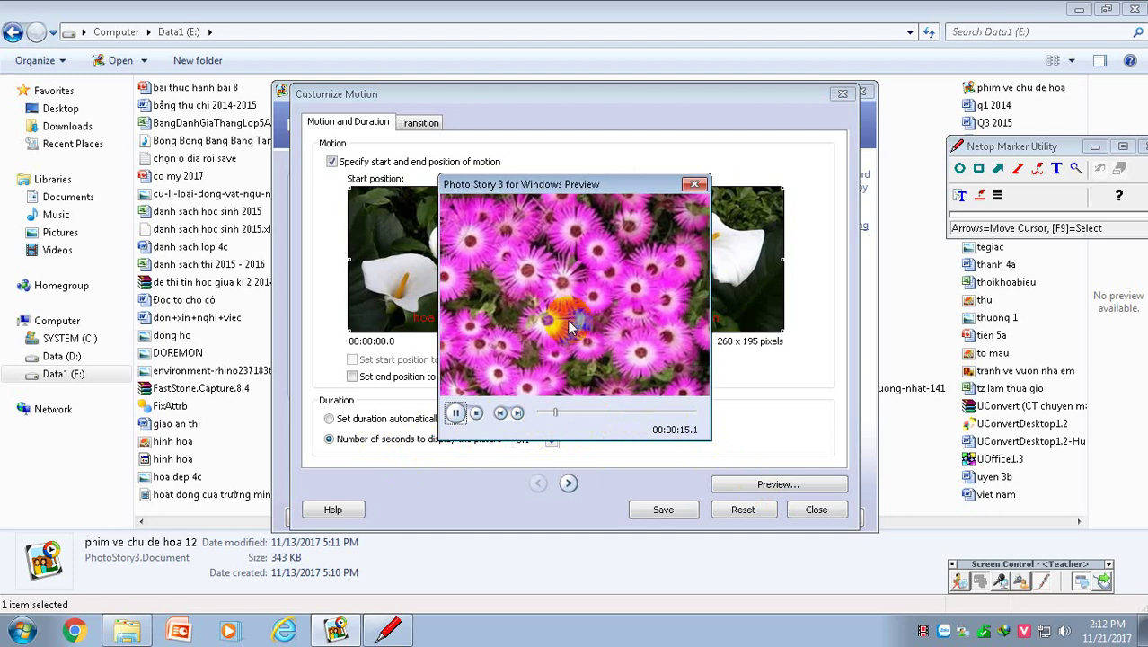
left_click_drag(573, 185, 570, 122)
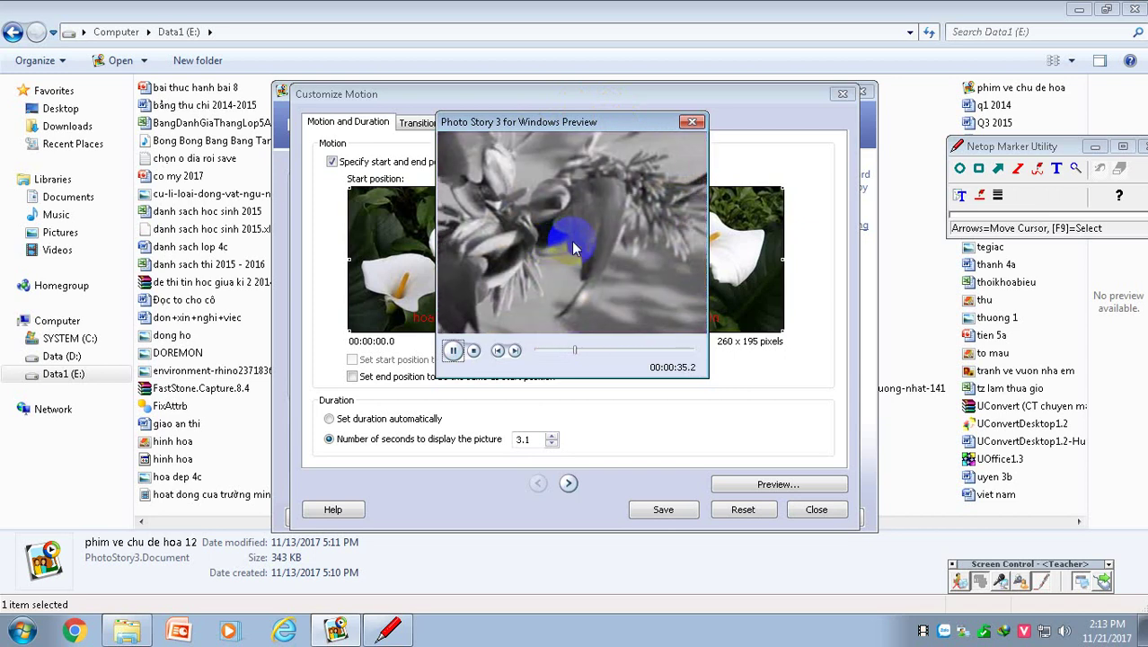
left_click(1079, 10)
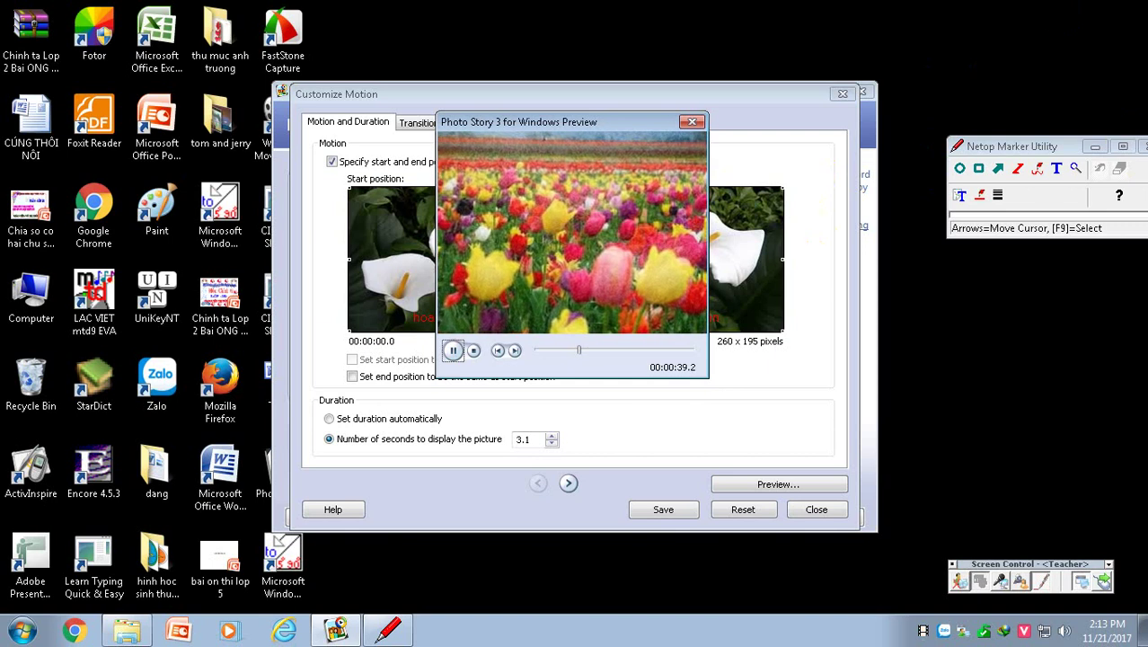
left_click(1094, 146)
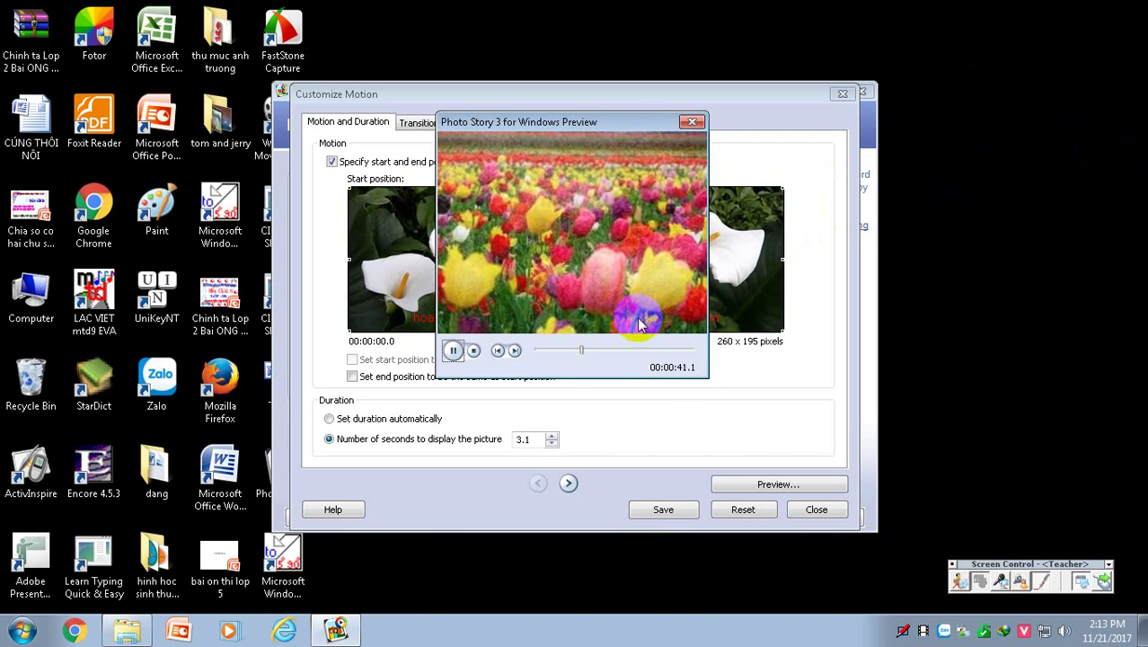
left_click(691, 121)
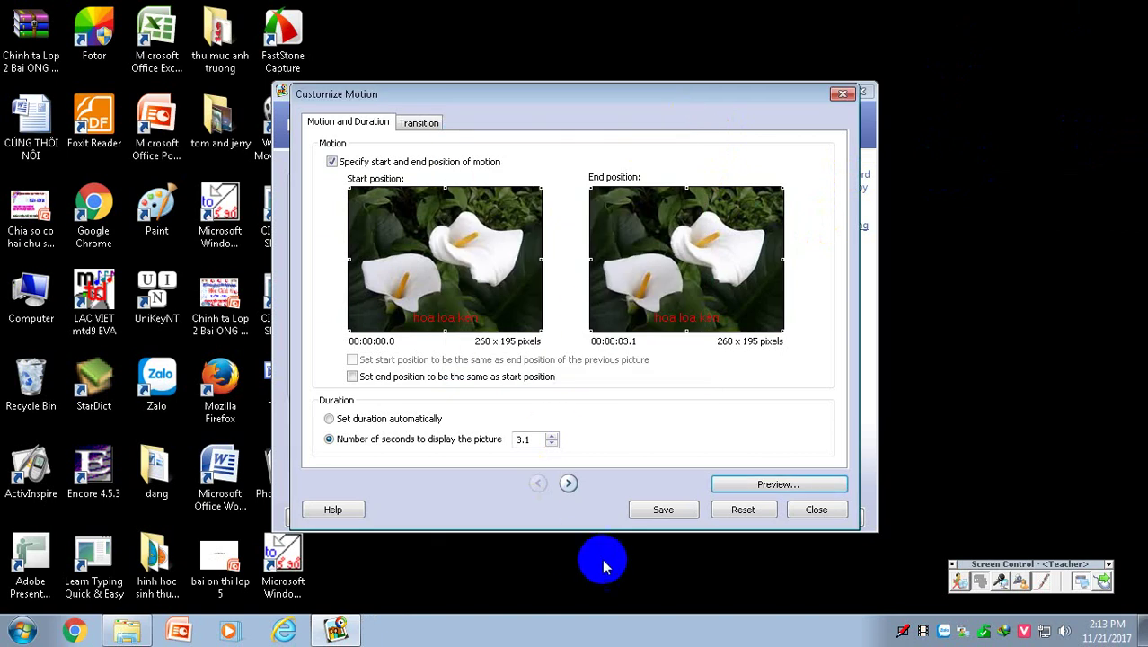
Save the first picture's motion and duration settings and close the Customize Motion dialog
left_click(663, 515)
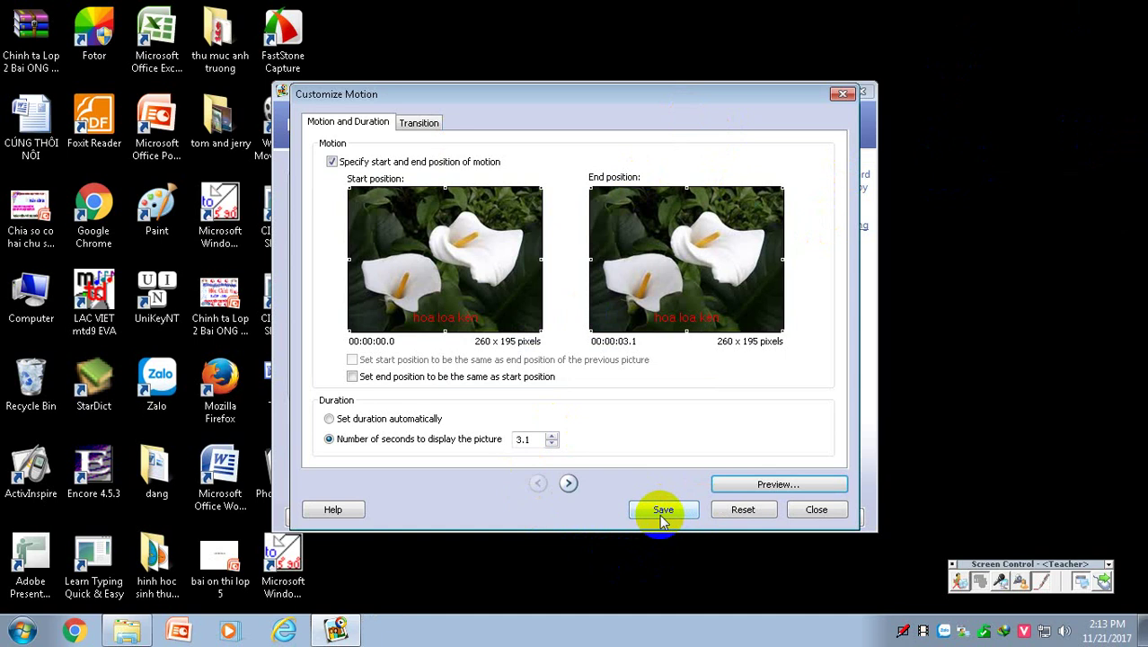
left_click(670, 510)
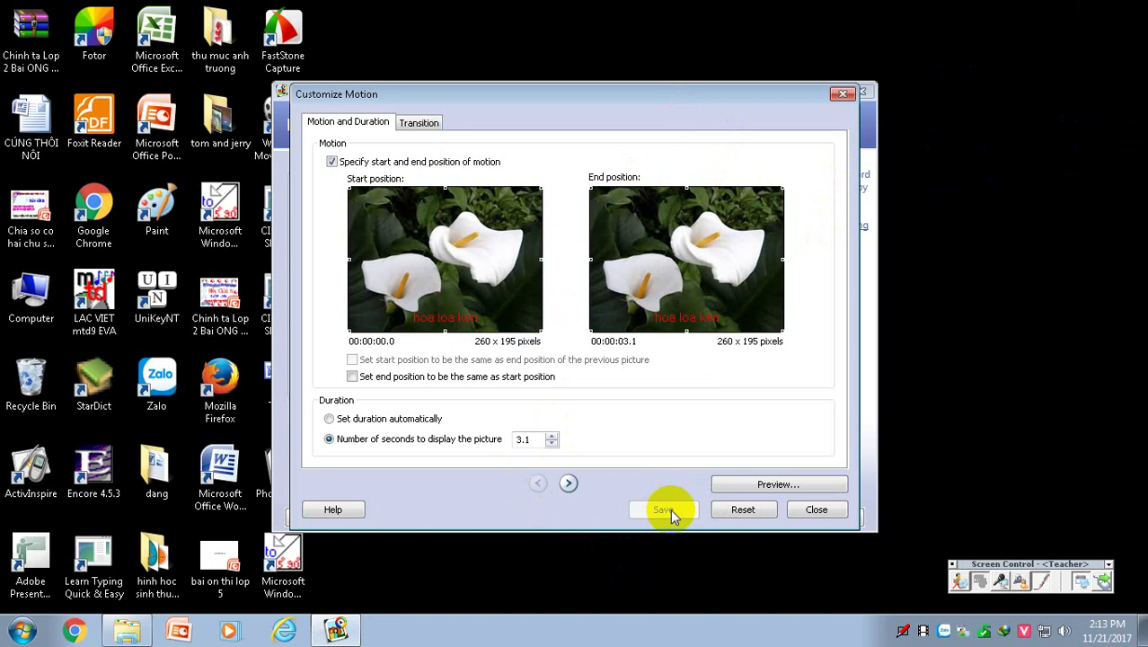
left_click(813, 516)
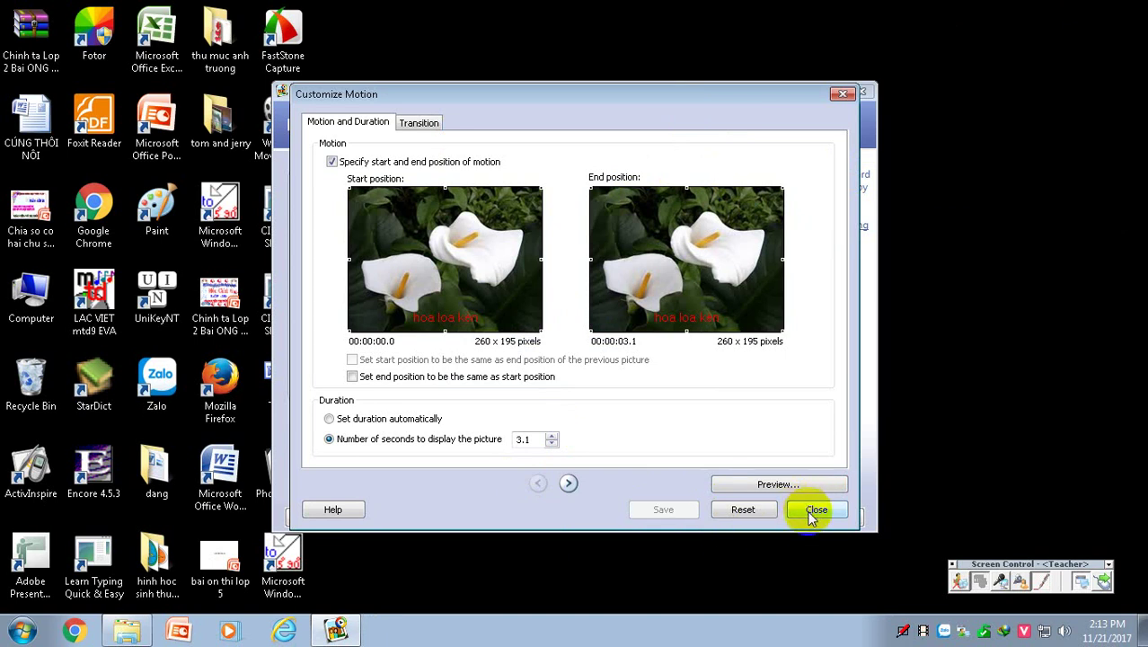
left_click(813, 514)
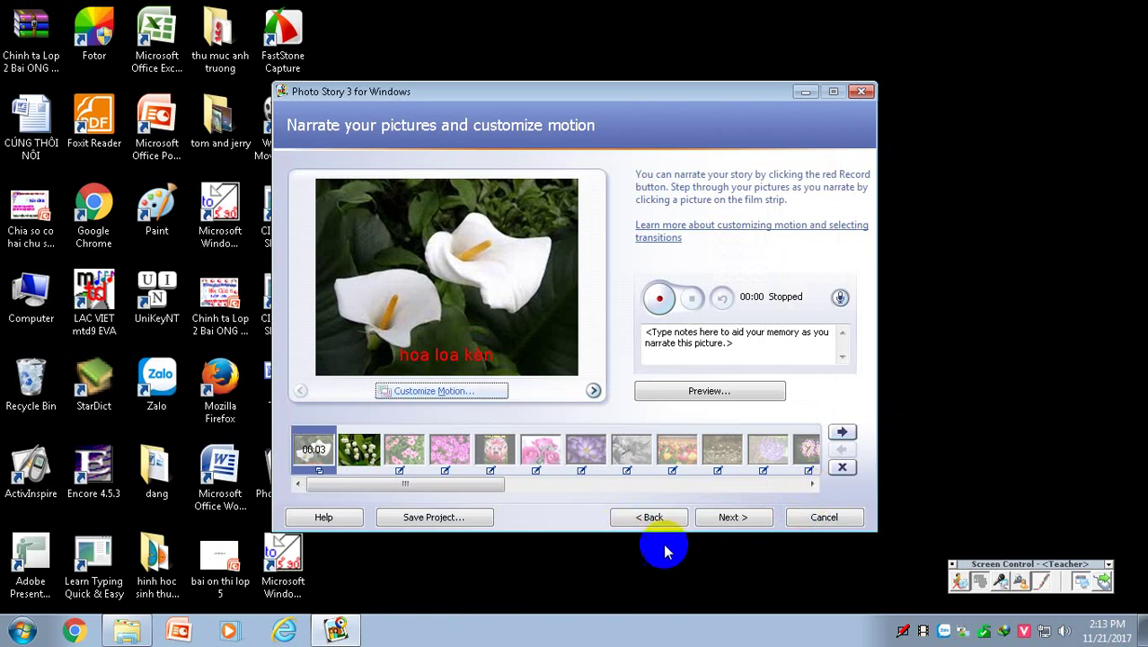
Look ahead at the background music stage, return to the narration stage, and open the first picture's transition settings
left_click(734, 521)
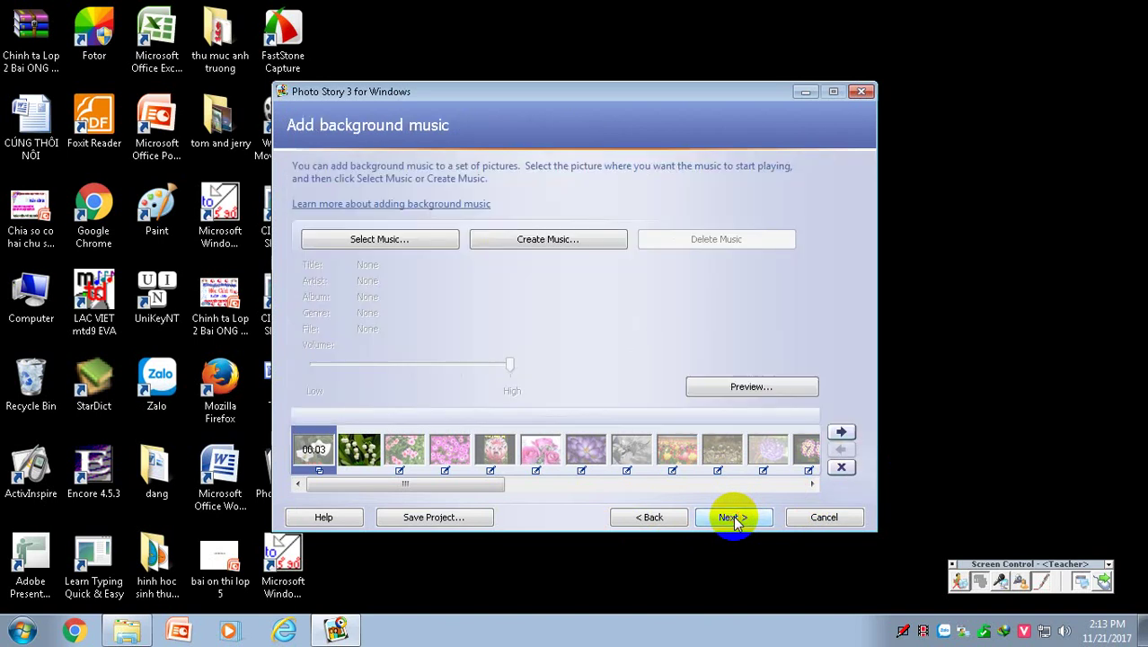
left_click(650, 518)
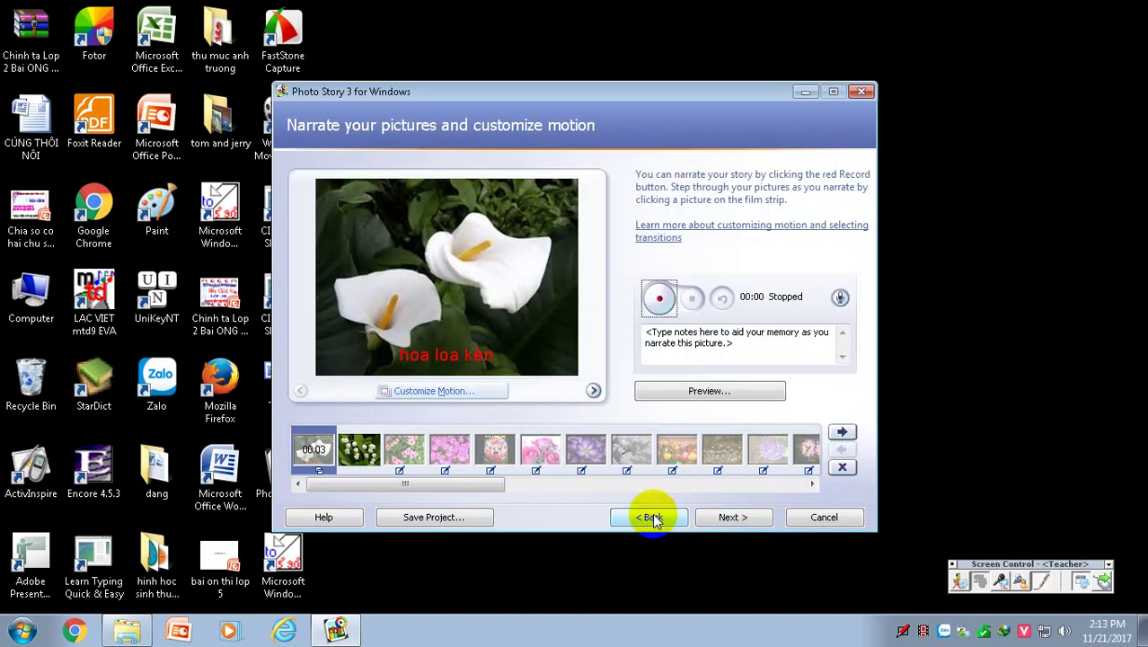
left_click(429, 391)
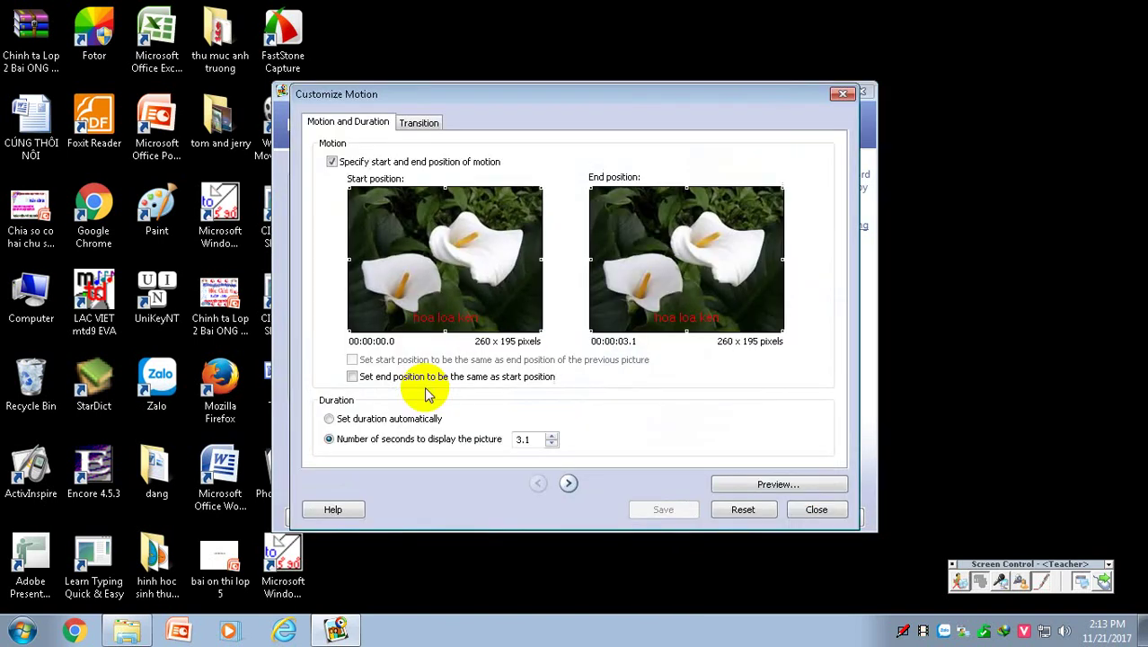
left_click(419, 124)
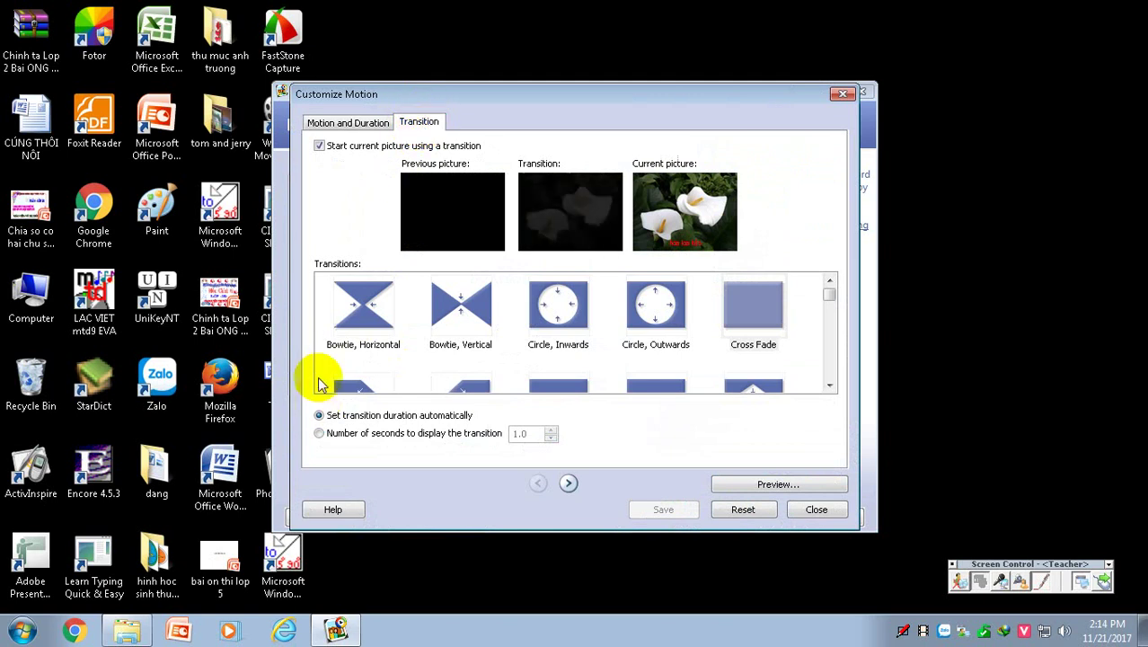
left_click(426, 243)
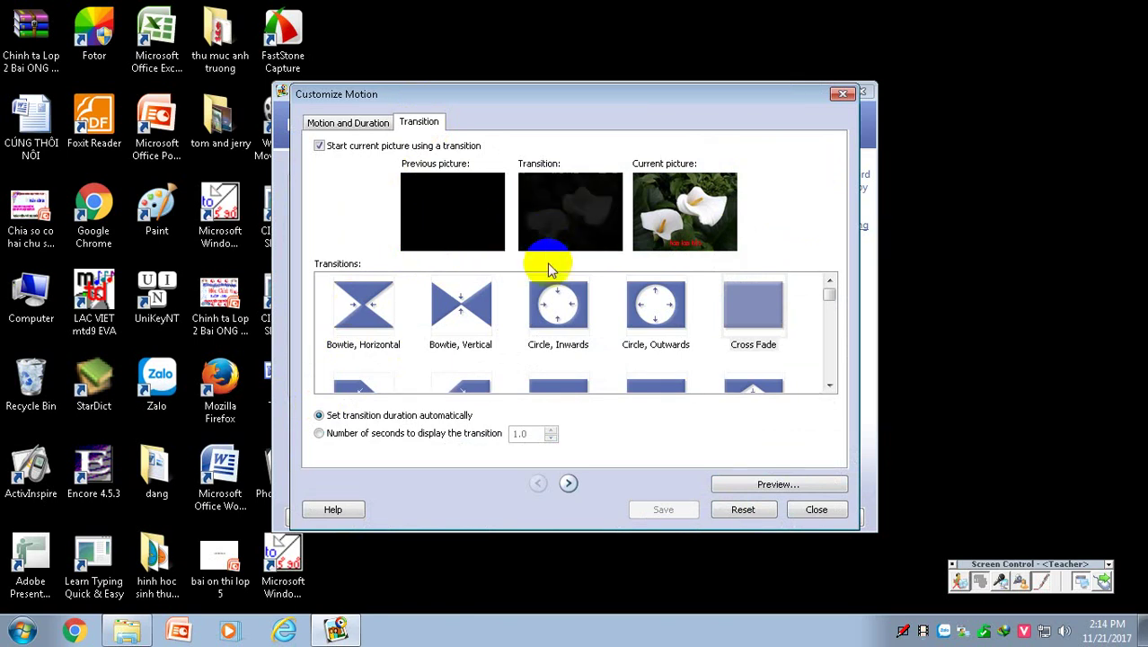
Try the Bowtie Vertical, Circle Inwards, Circle Outwards, Rectangle Outwards and Page Curl Up Right transitions on the first picture
left_click(465, 326)
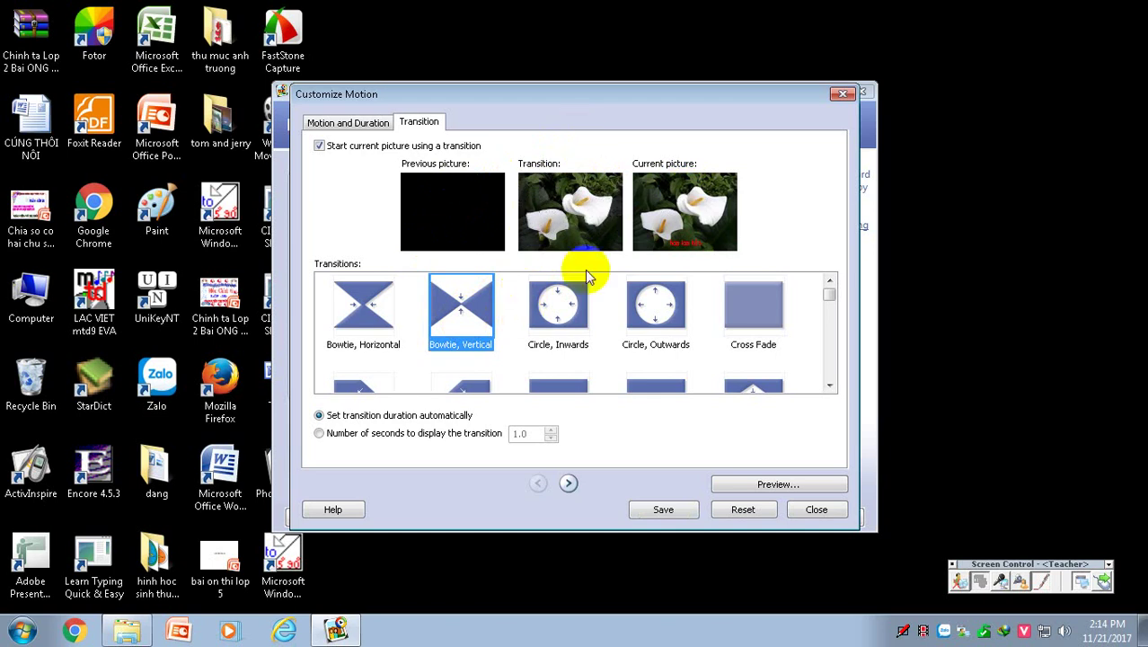
left_click(556, 301)
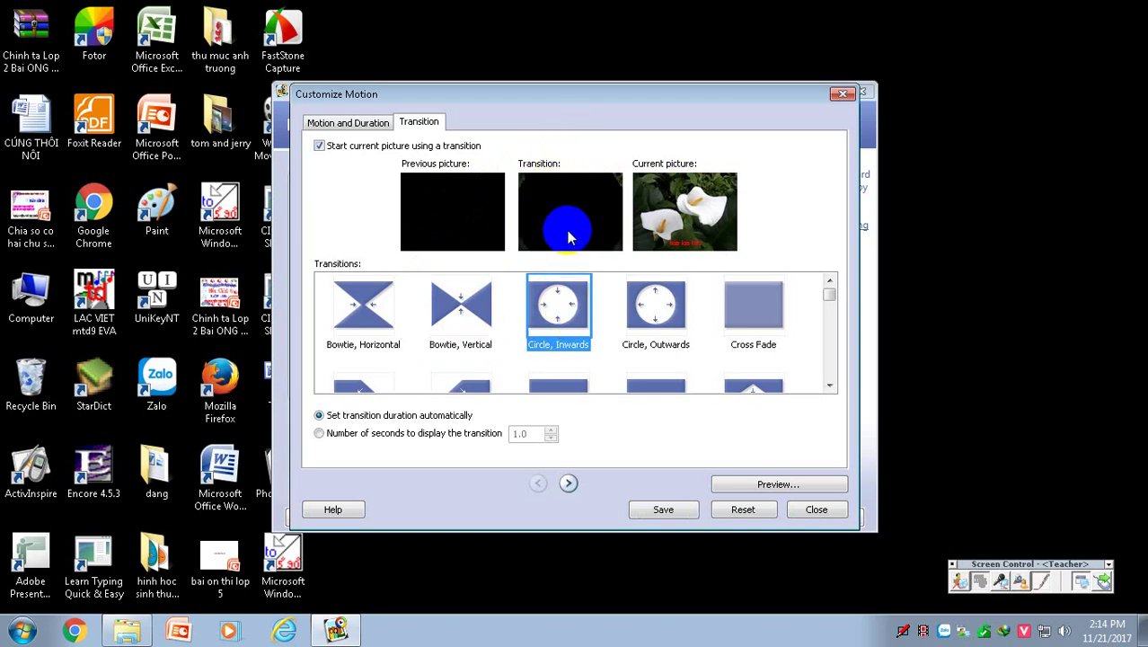
left_click(654, 306)
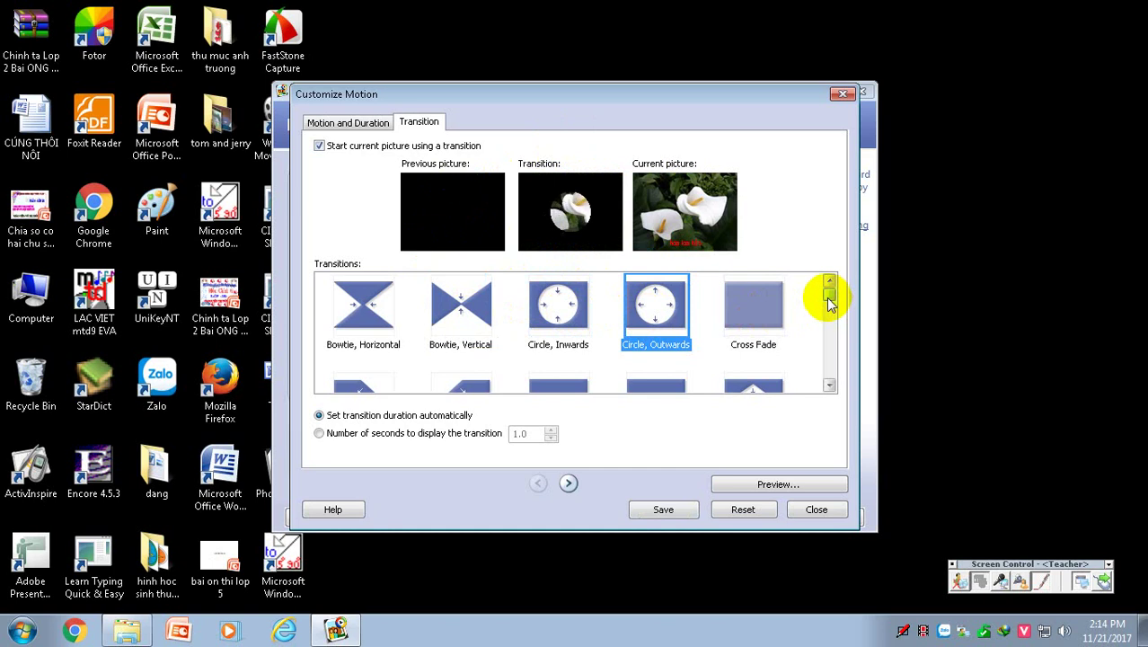
left_click_drag(830, 297, 830, 345)
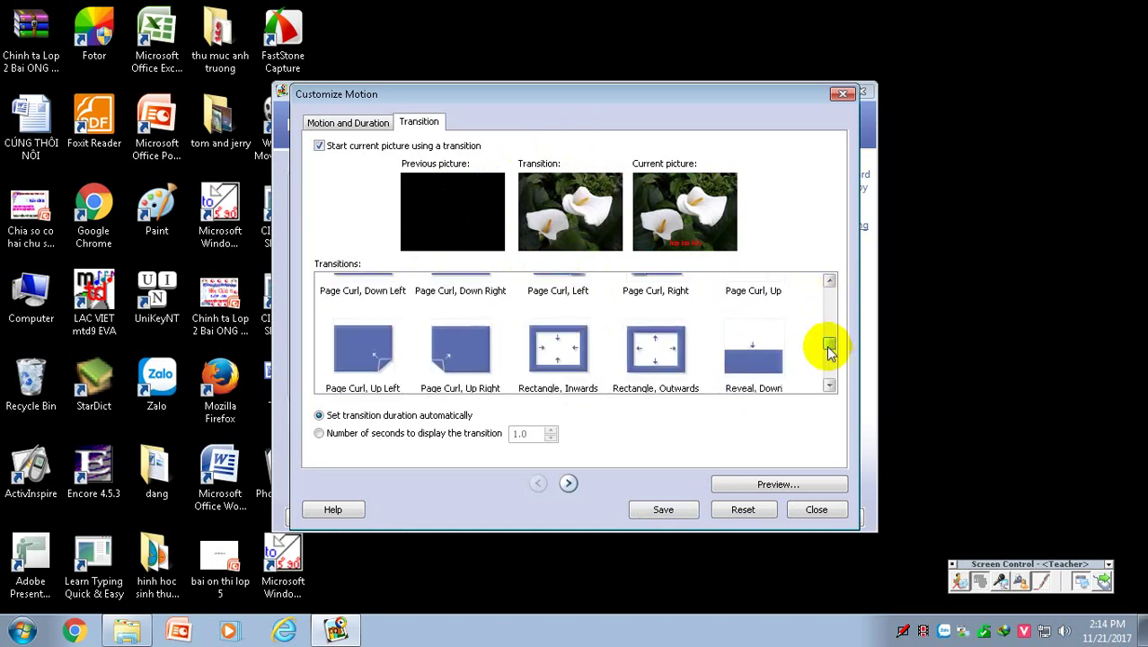
left_click(652, 351)
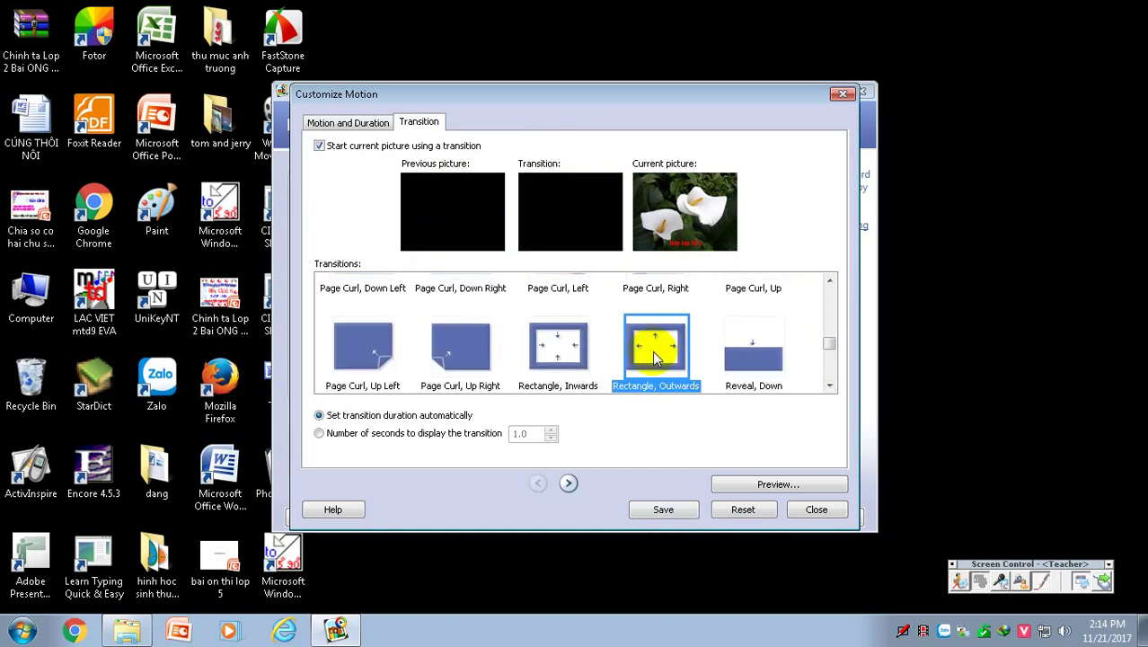
left_click(465, 357)
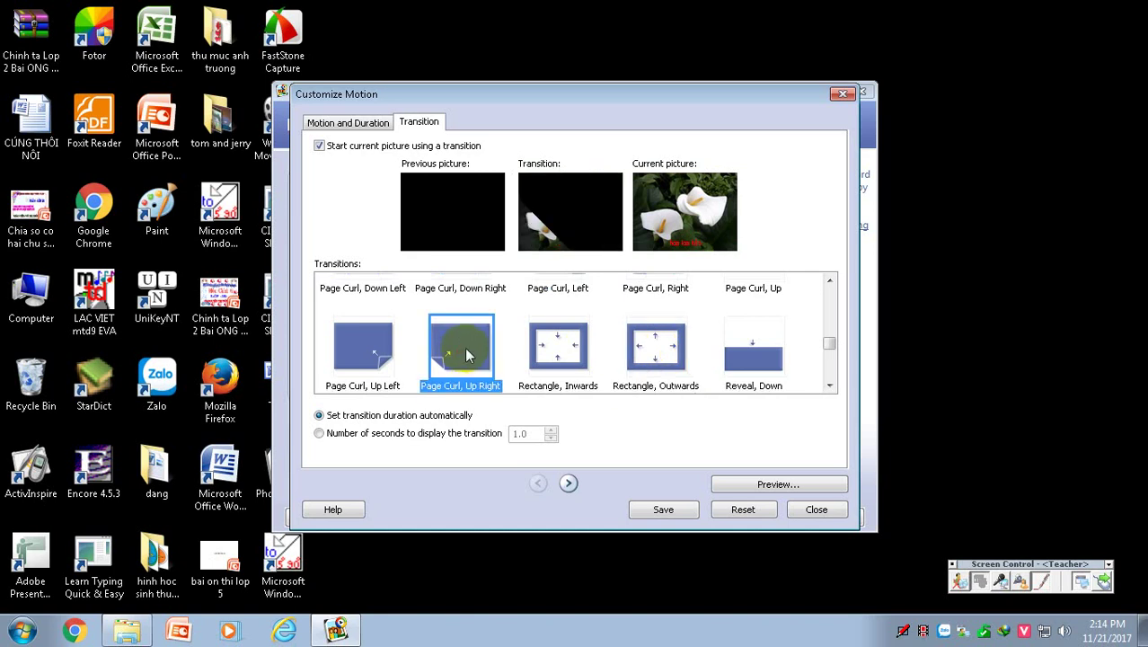
Try the Star Inwards, Star Outwards and Wheel Clockwise transitions on the first picture
left_click(832, 360)
left_click(832, 360)
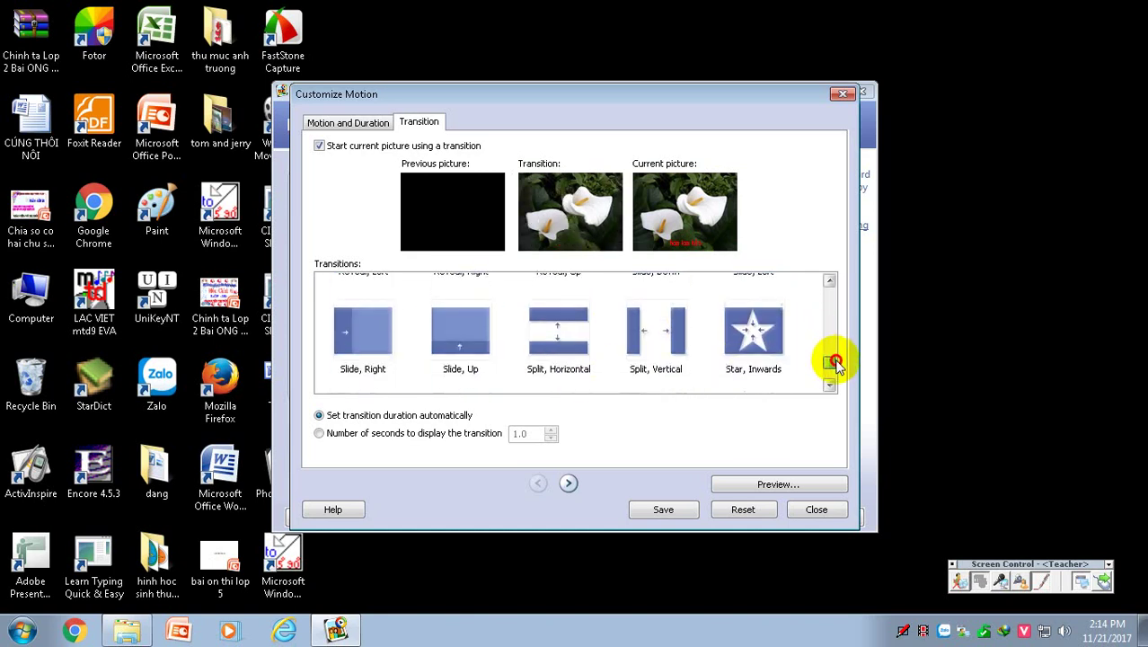
left_click(756, 330)
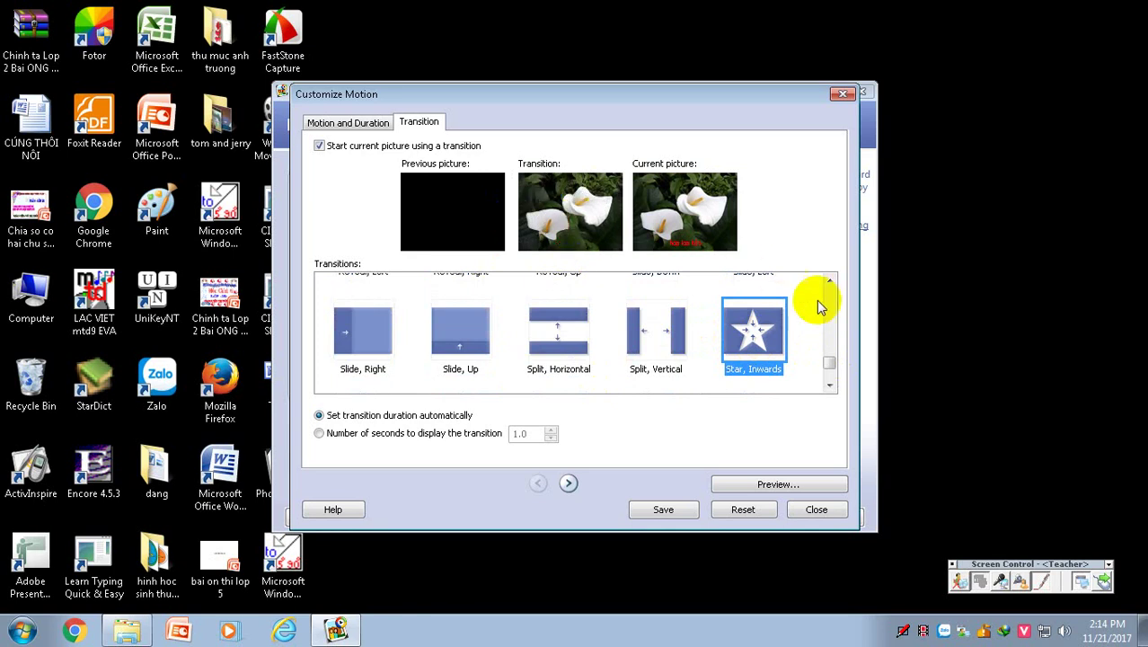
left_click(824, 377)
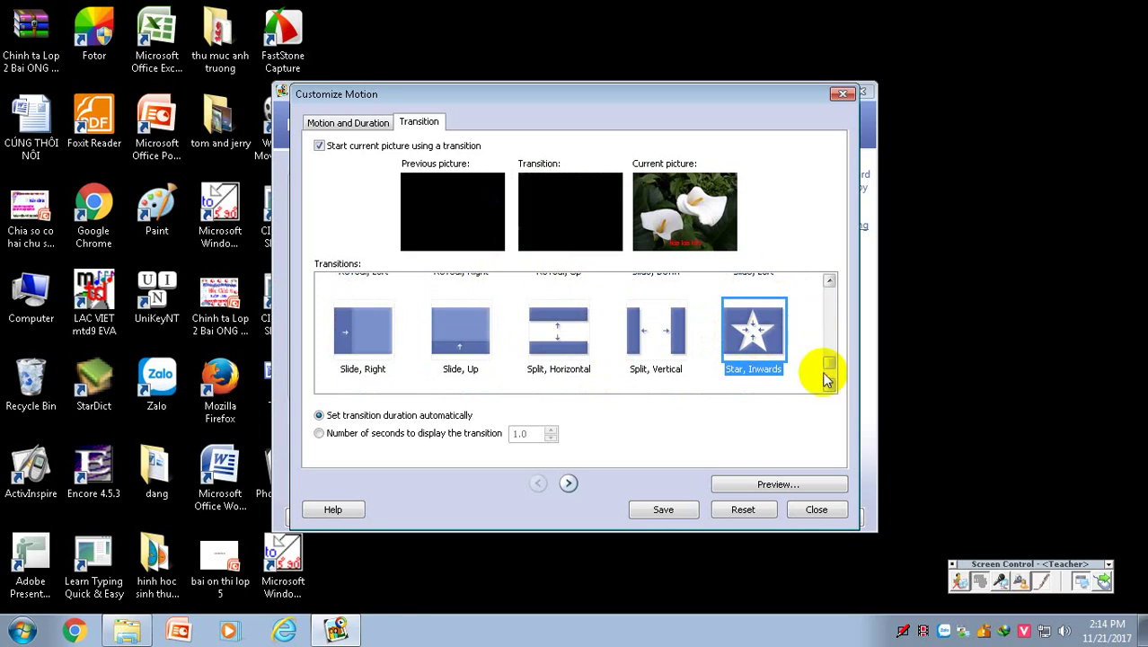
left_click(826, 368)
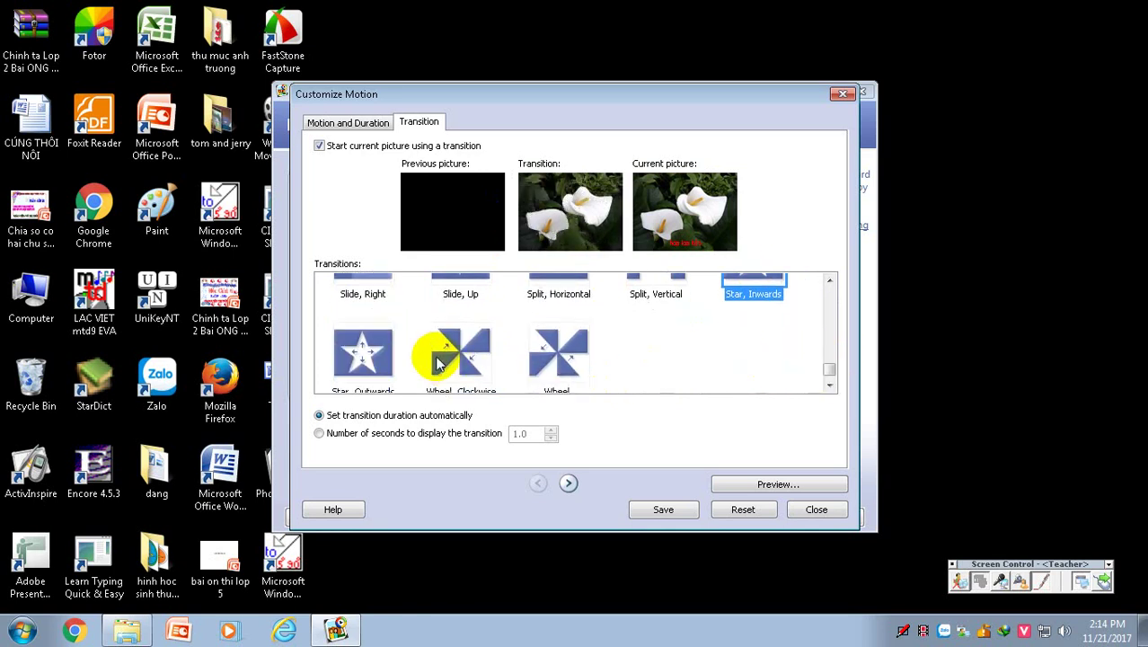
left_click(359, 350)
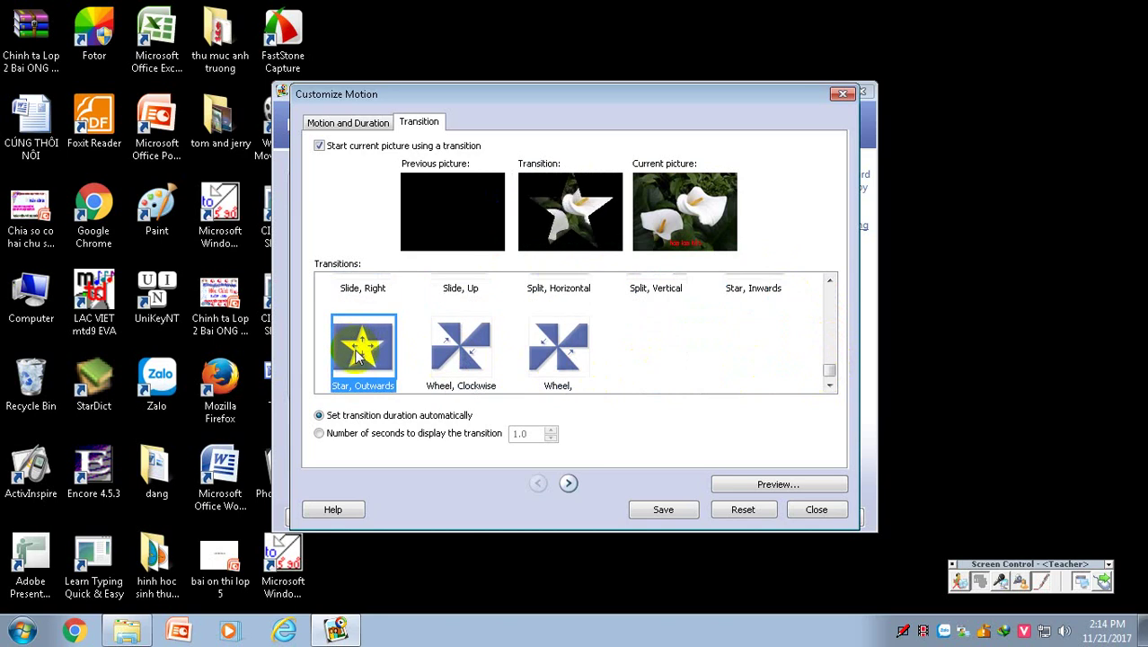
left_click(442, 360)
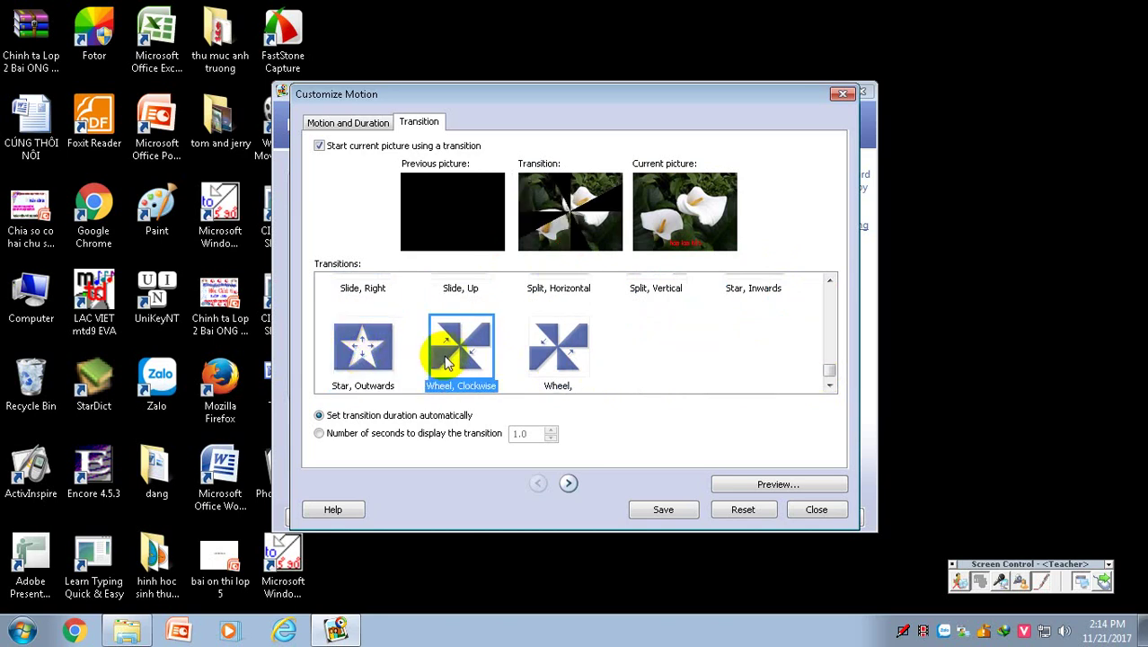
Apply the Wheel, Counterclockwise transition to the first picture and save the setting
left_click(561, 346)
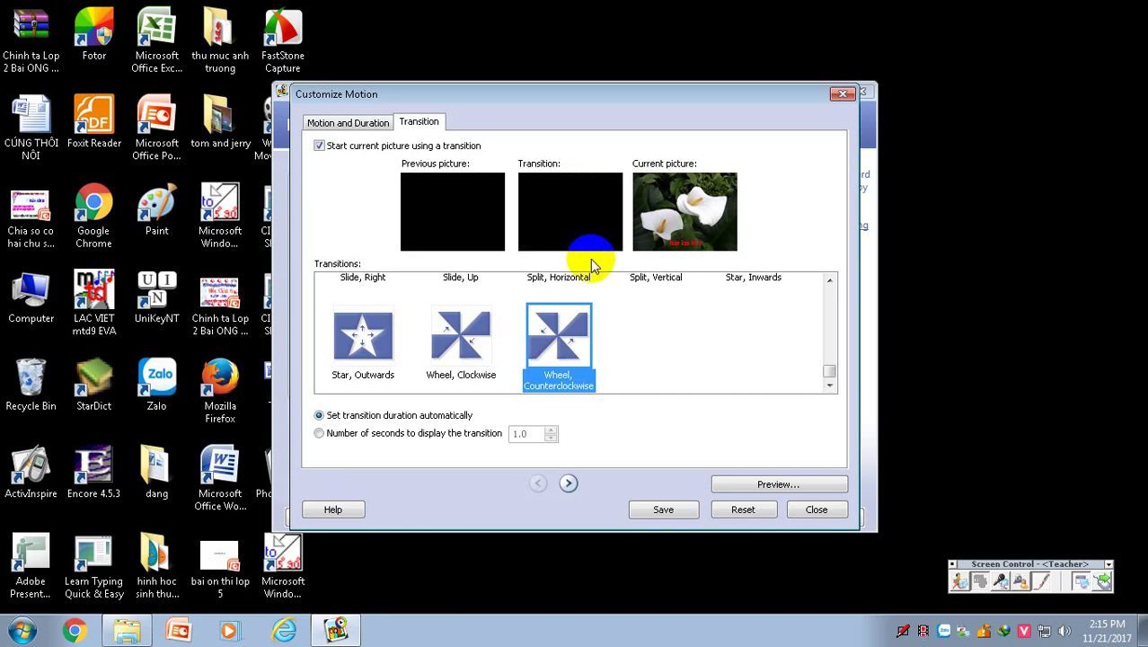
left_click(661, 509)
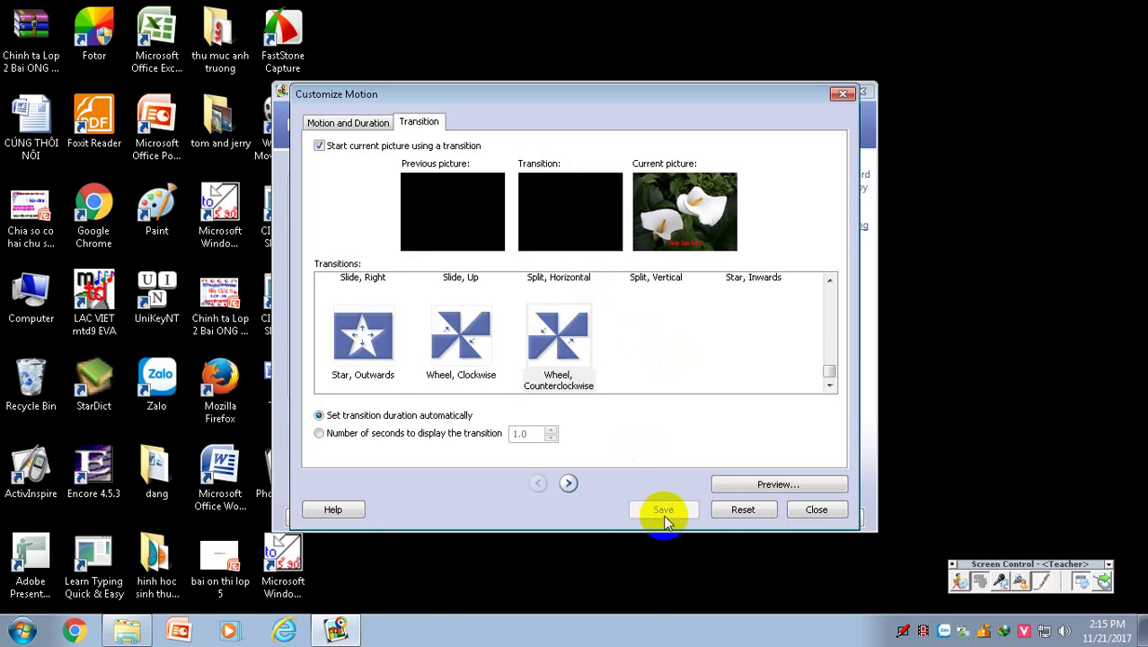
Apply the Diamond, Outwards transition to the second picture, the white bell-shaped flowers, and save the setting
left_click(568, 485)
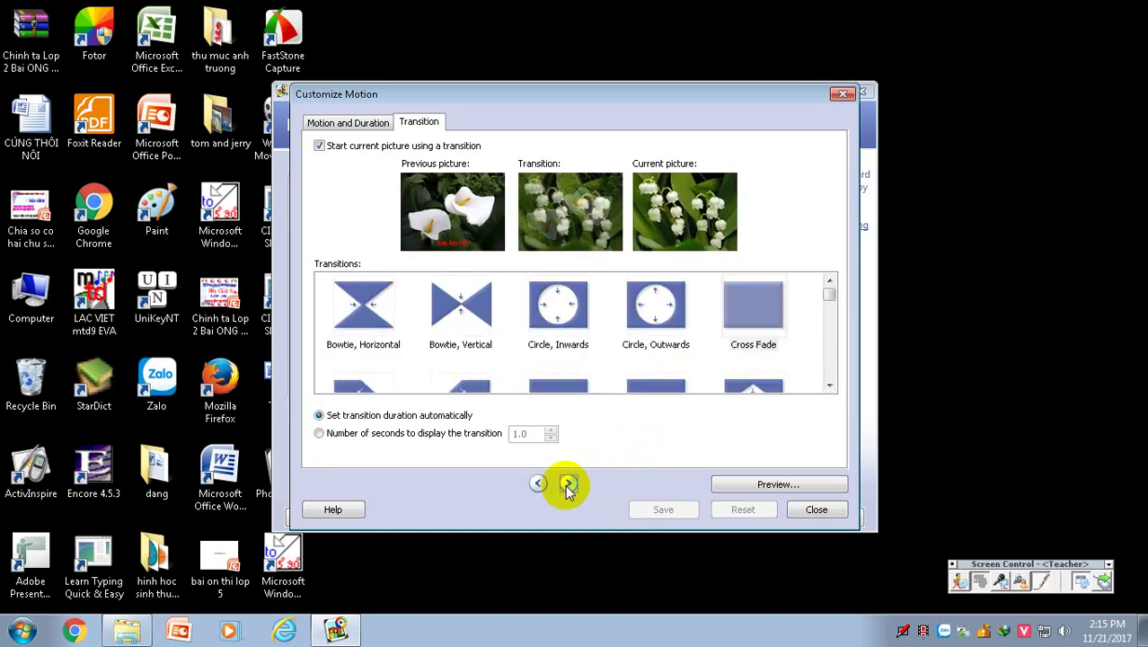
left_click(535, 226)
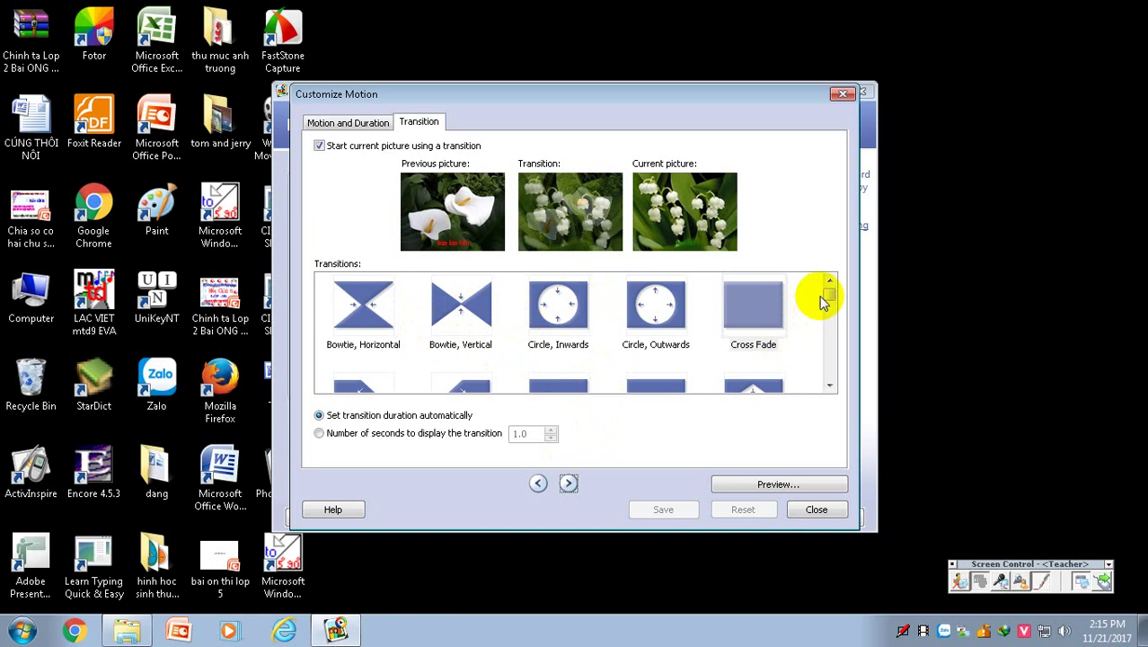
left_click_drag(829, 294, 827, 305)
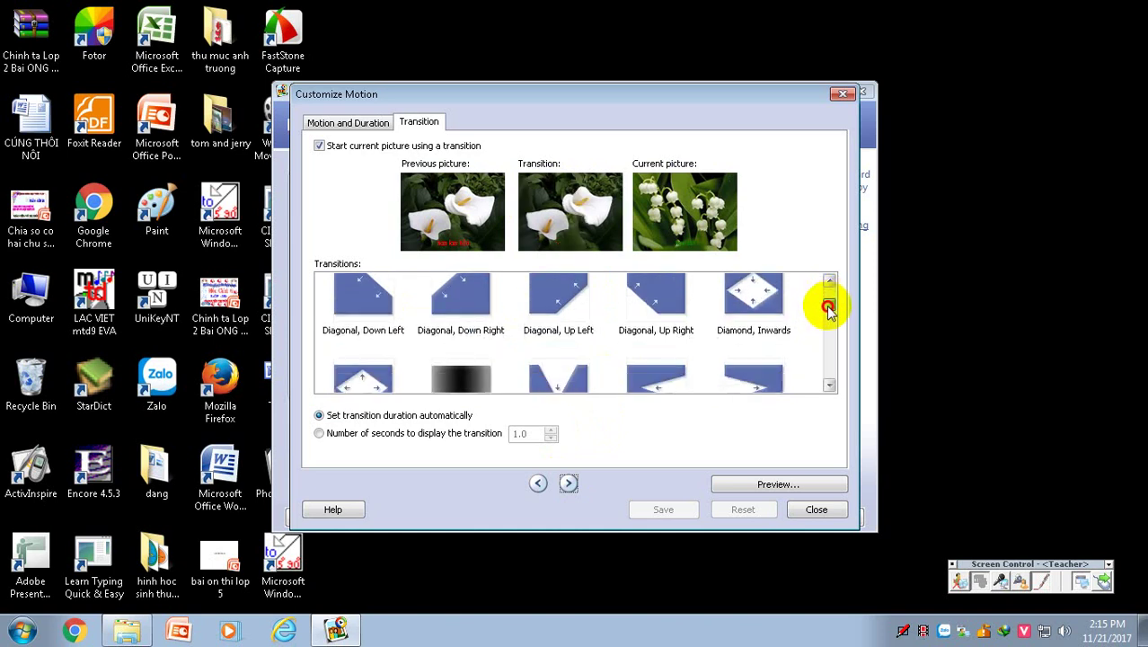
left_click(359, 385)
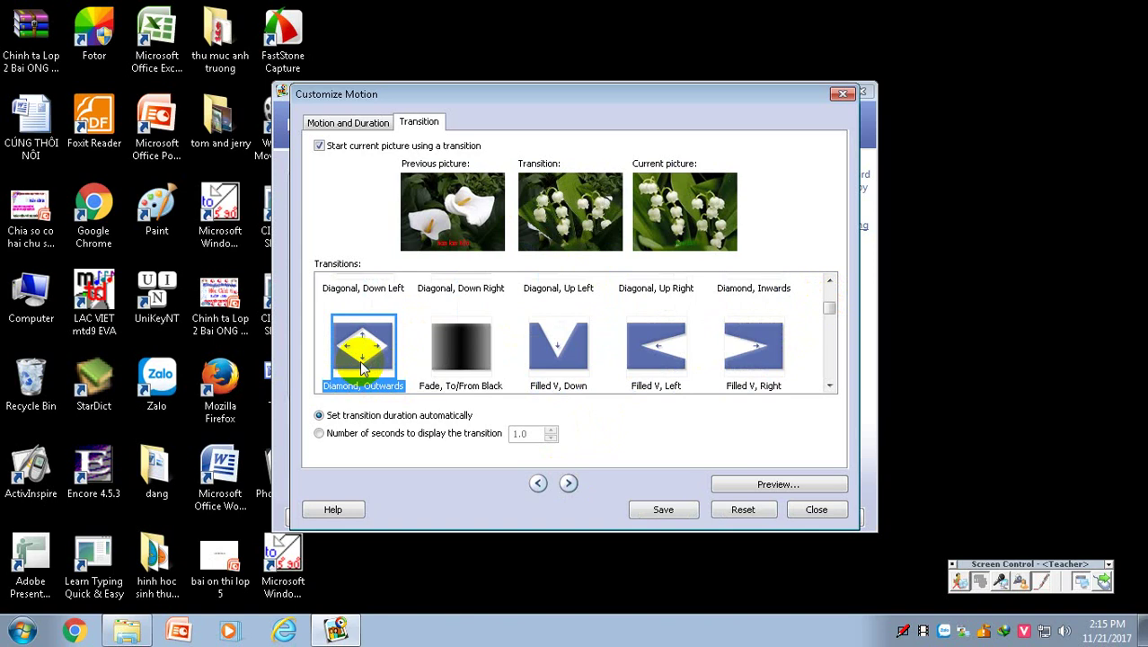
left_click(679, 510)
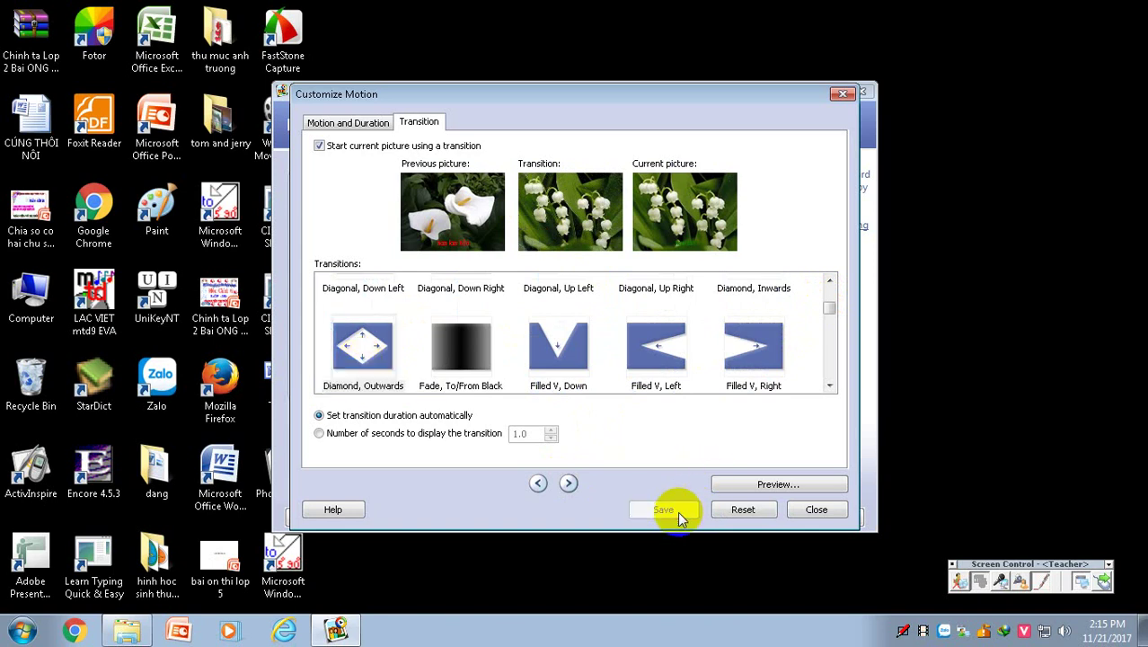
Apply the Circle, Inwards transition to the third picture, the pink flowers among green leaves, and save it
left_click(569, 482)
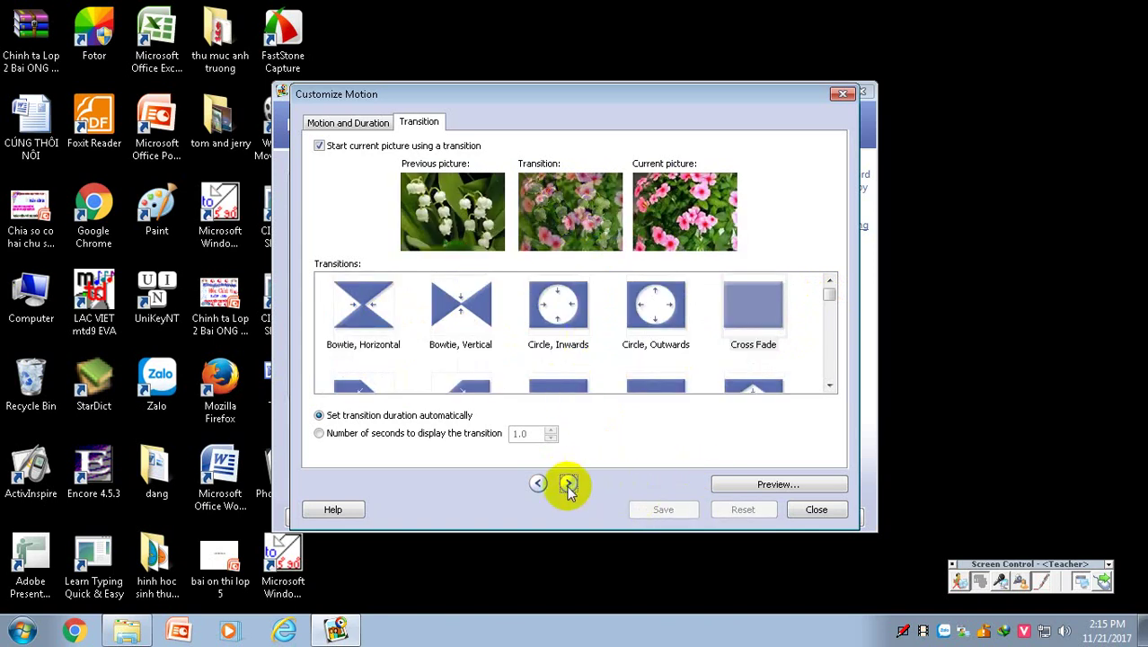
left_click(566, 312)
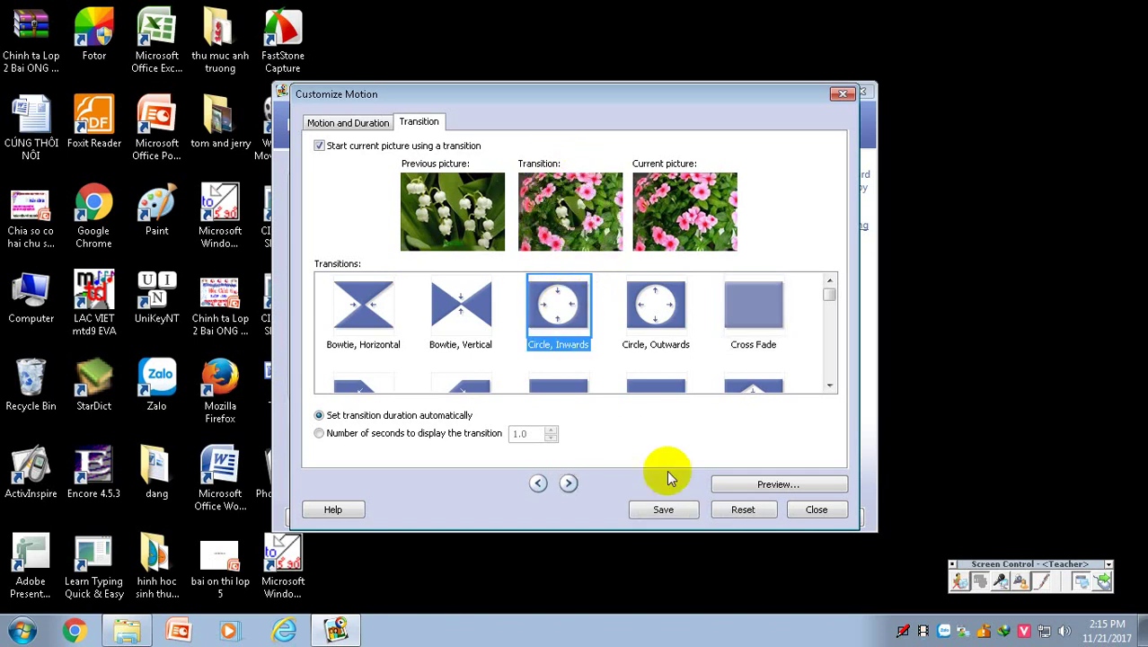
left_click(670, 509)
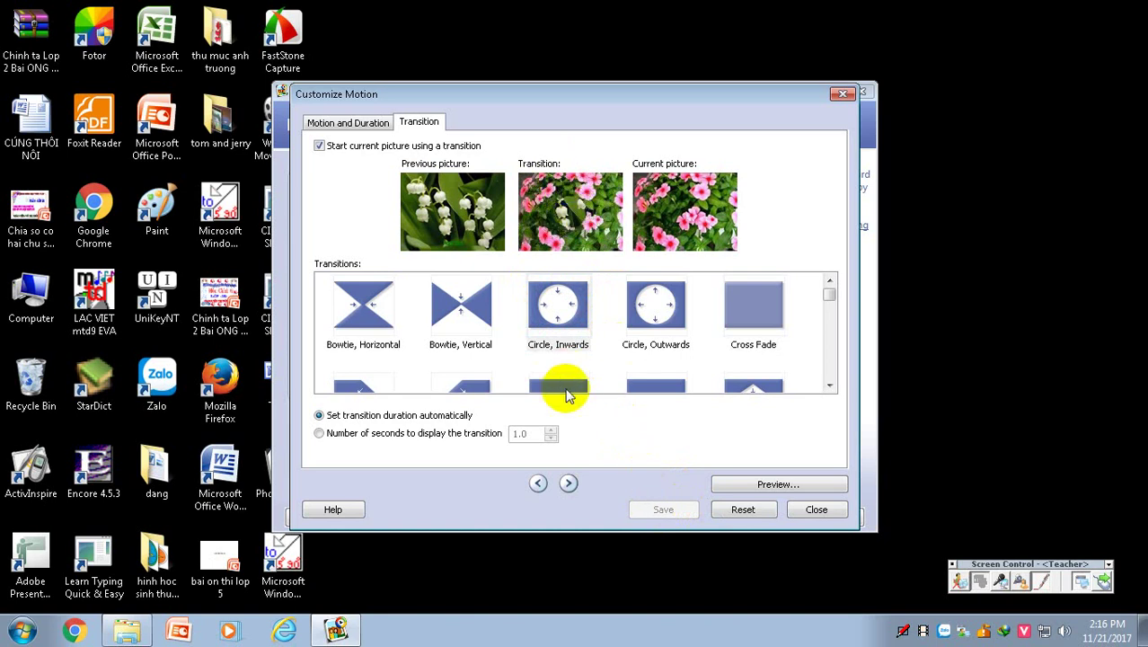
Skip the fourth picture, apply the Circle, Outwards transition to the fifth picture with the yellow title, and save it
left_click(568, 483)
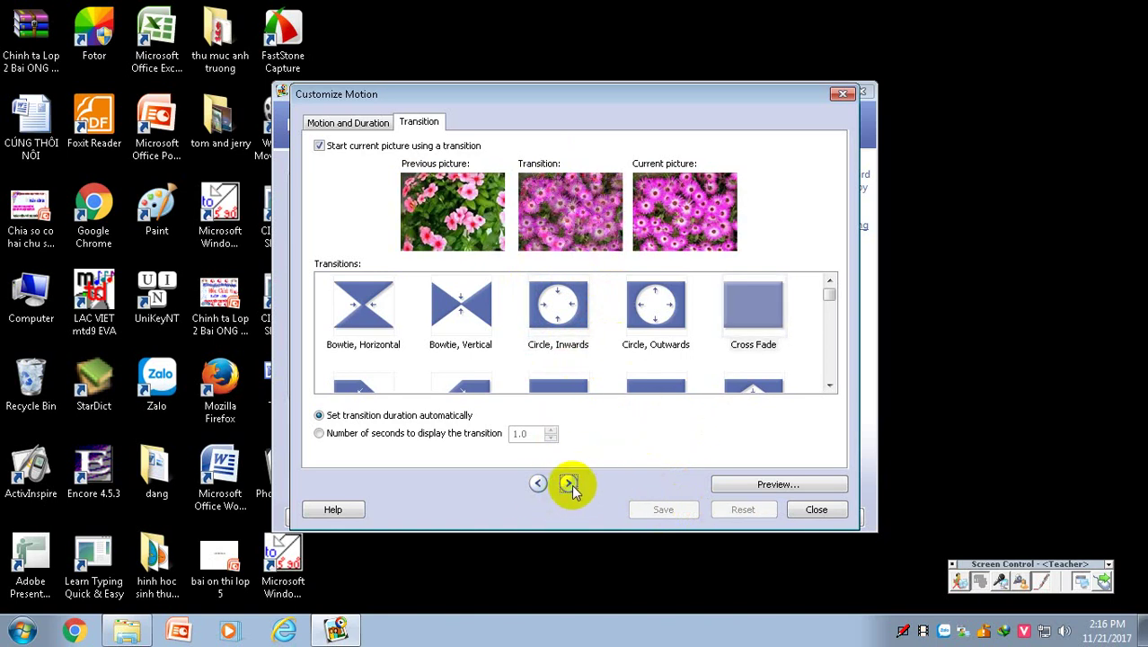
left_click(569, 485)
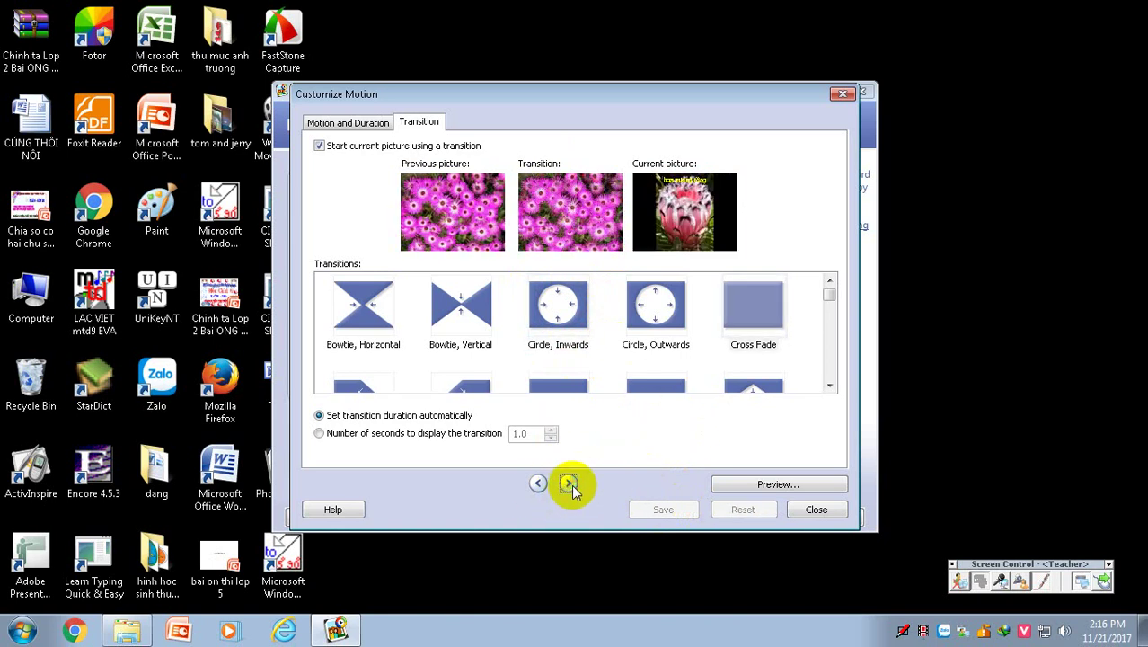
left_click(670, 333)
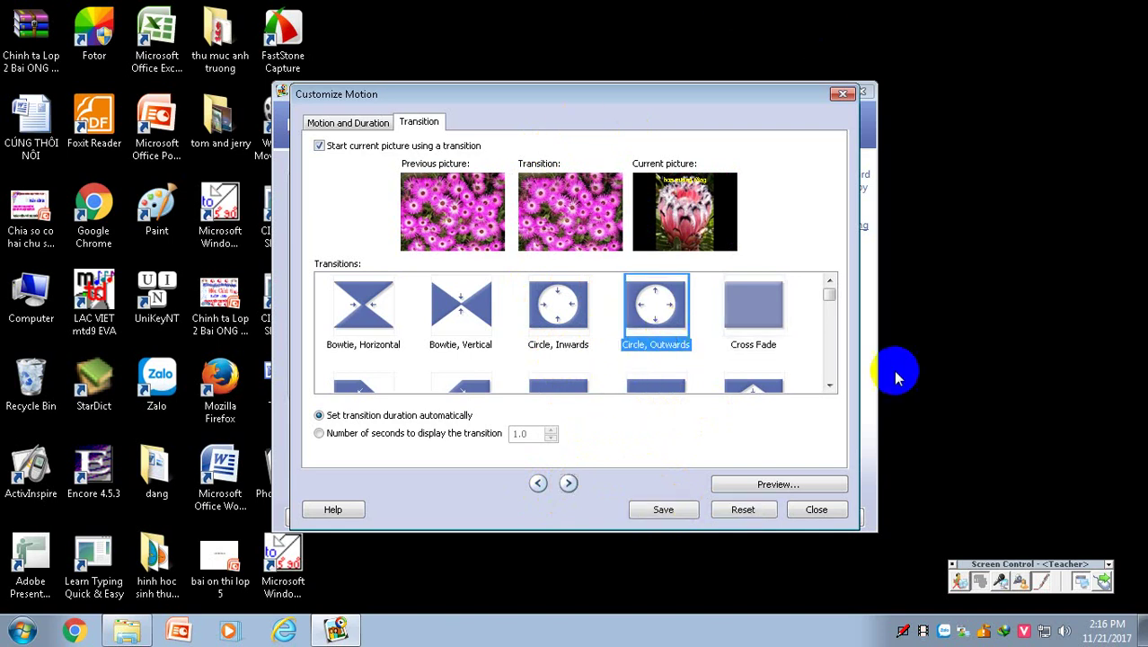
left_click(665, 510)
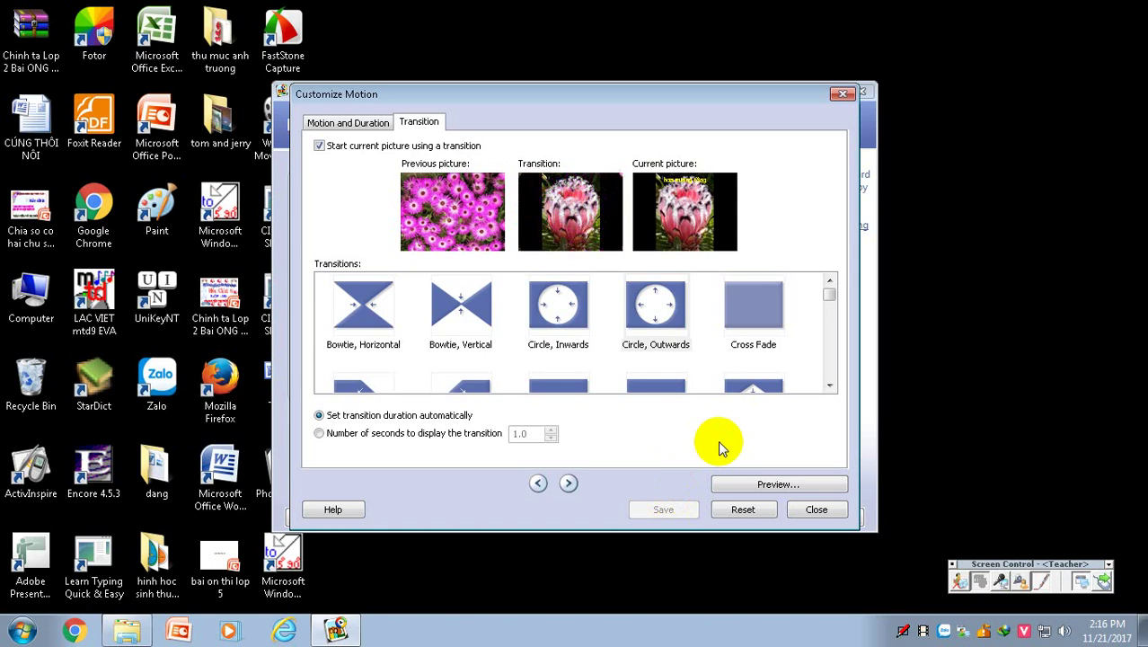
Skip the pink roses, apply the Diamond, Inwards transition to the purple crocus picture, and save the setting
left_click(568, 483)
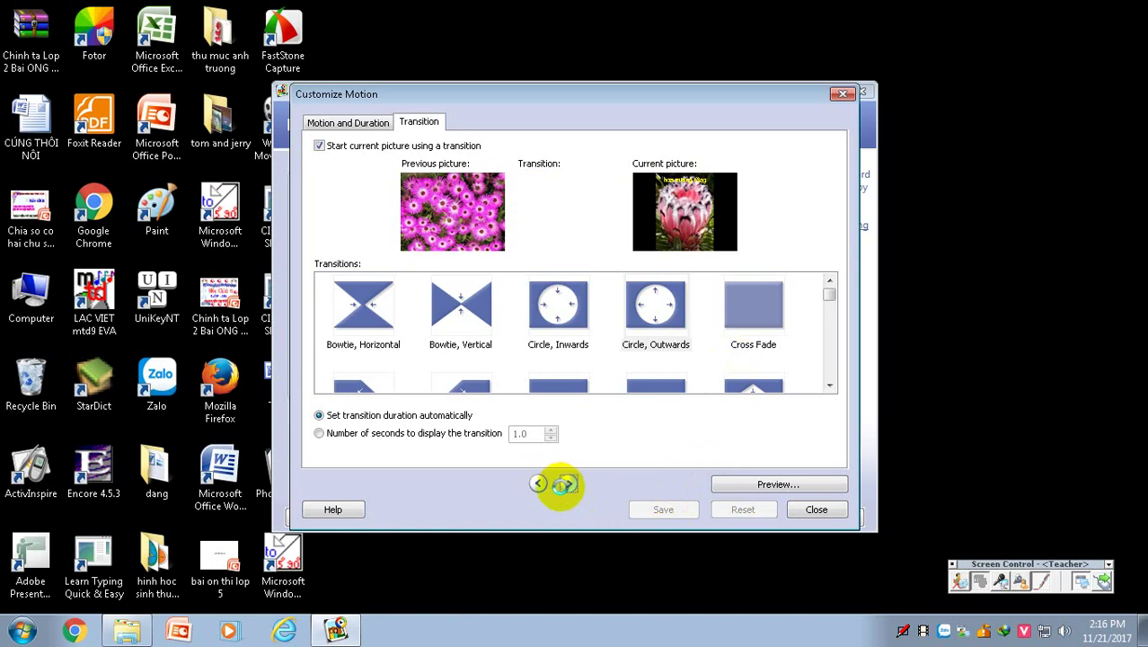
left_click(567, 484)
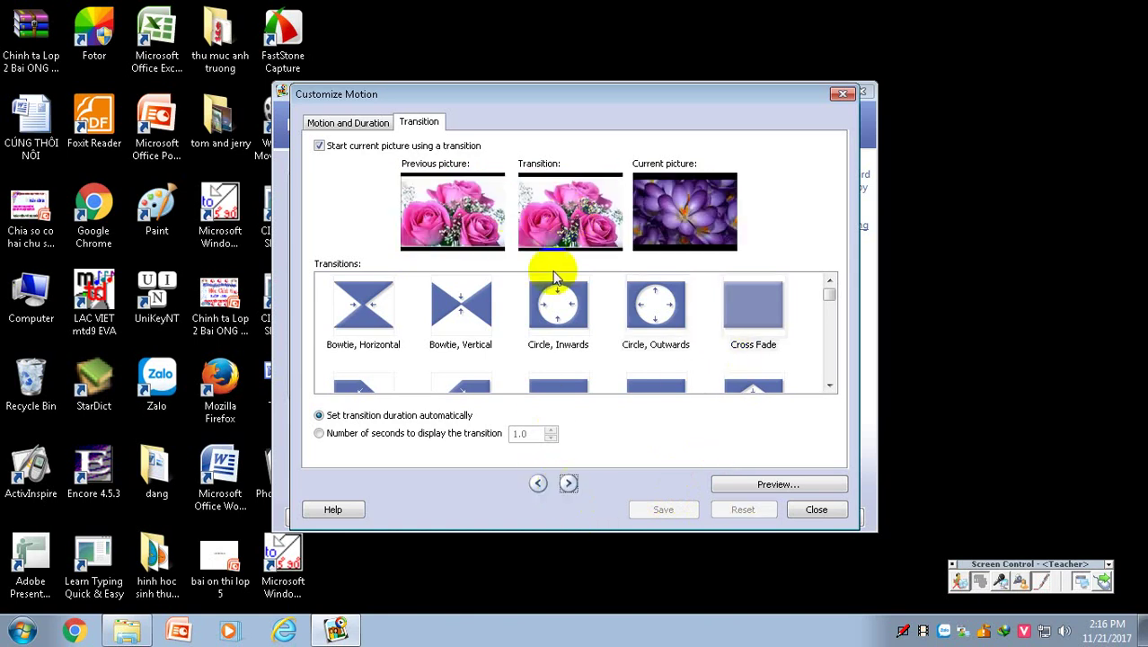
left_click(829, 386)
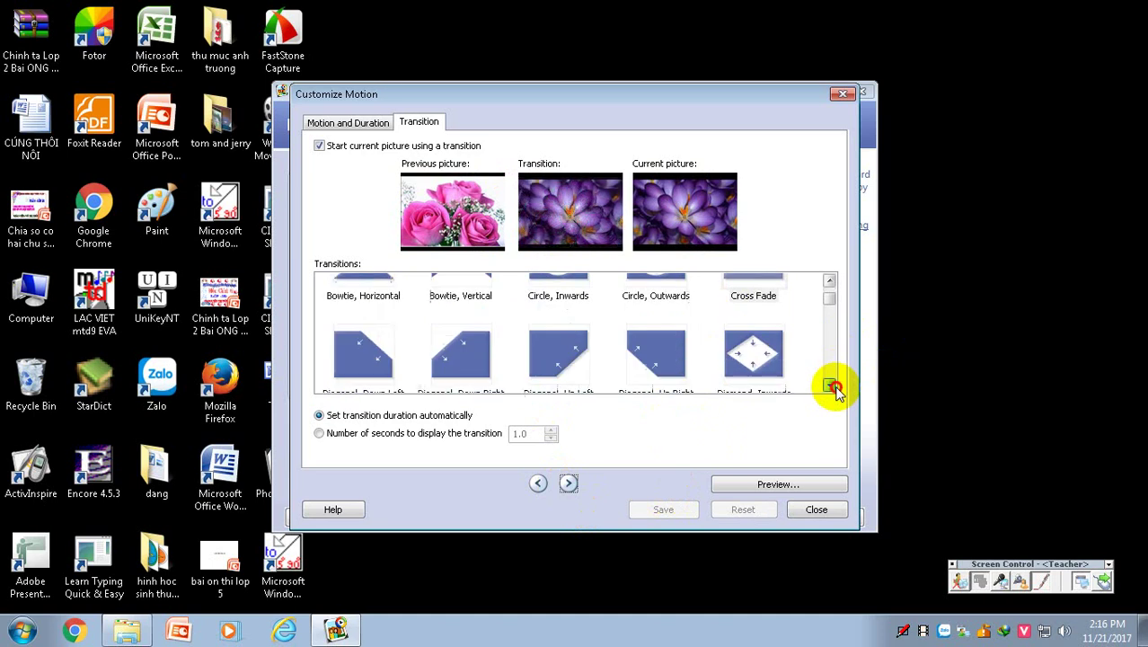
left_click(724, 357)
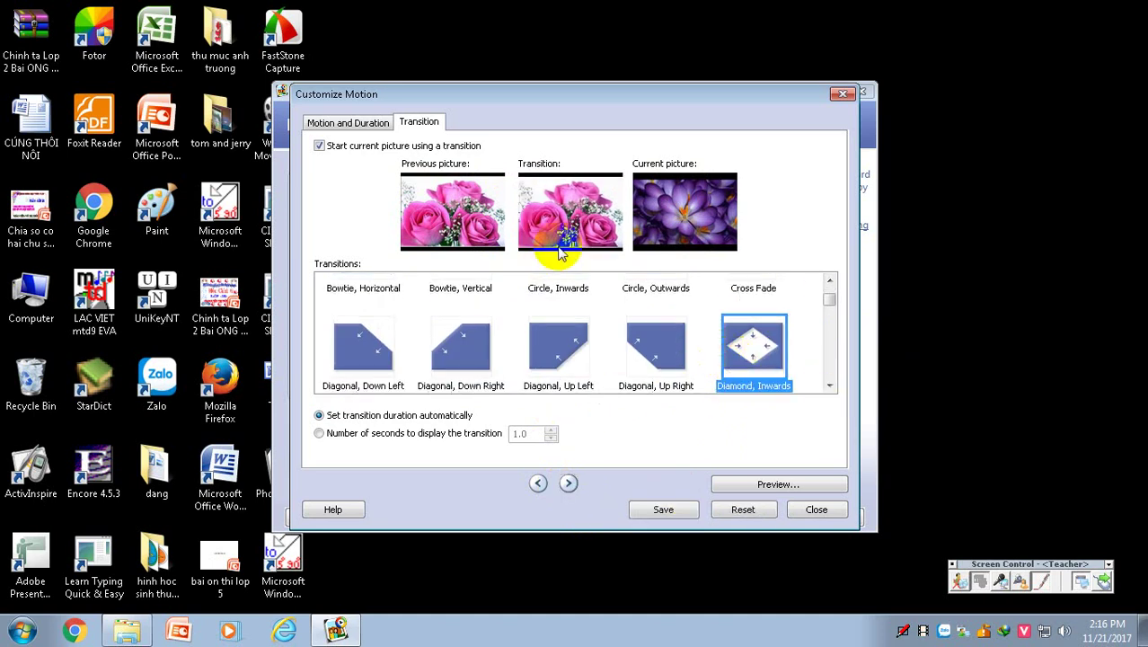
left_click(660, 509)
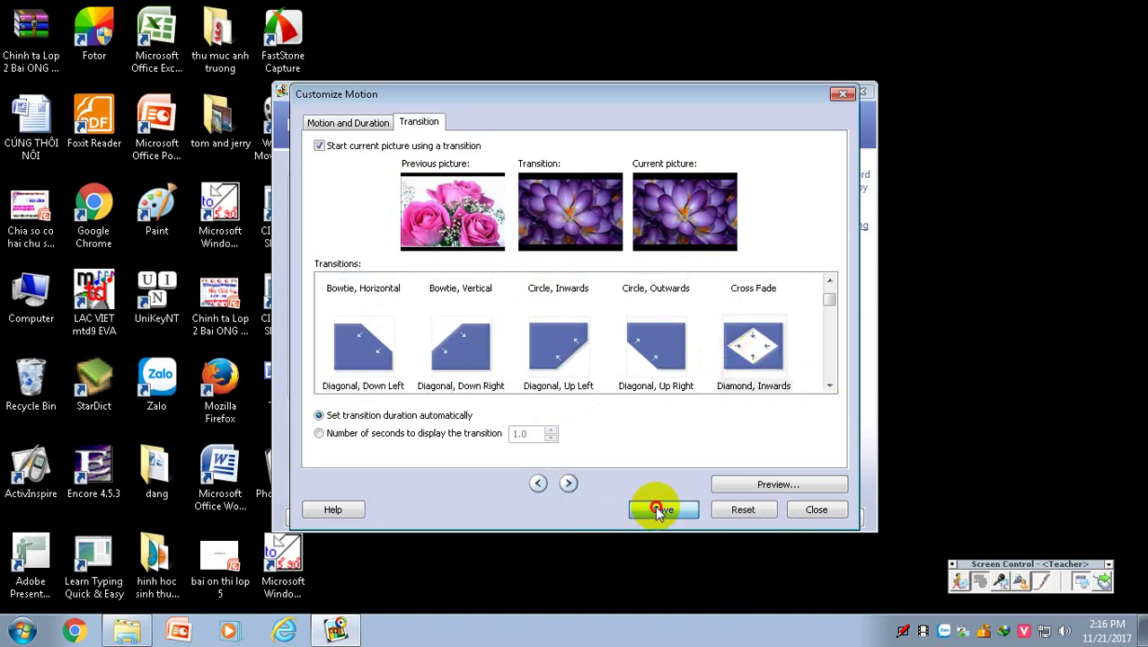
Preview the purple crocus picture's transition and motion, and close the motion customization settings
left_click(742, 483)
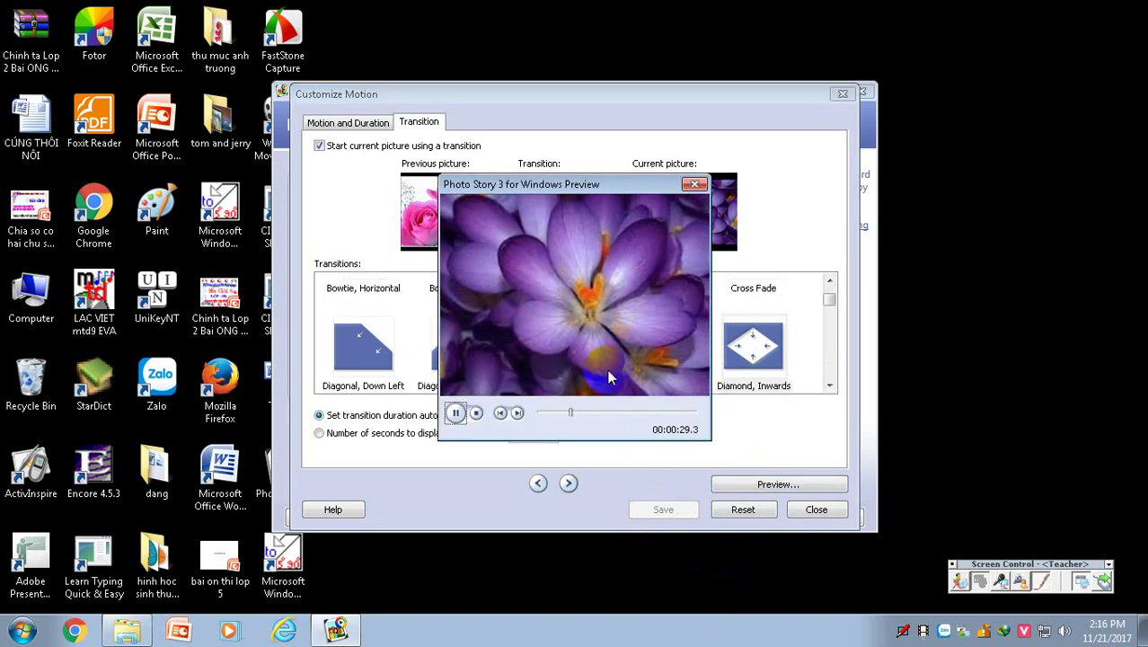
left_click(695, 185)
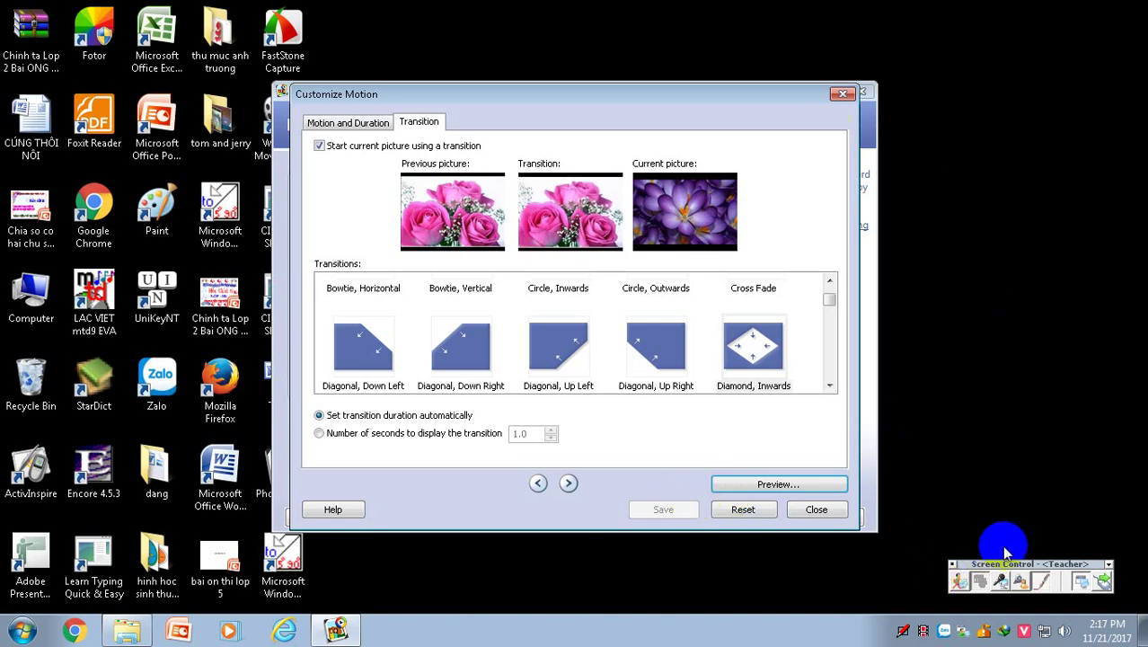
left_click(817, 509)
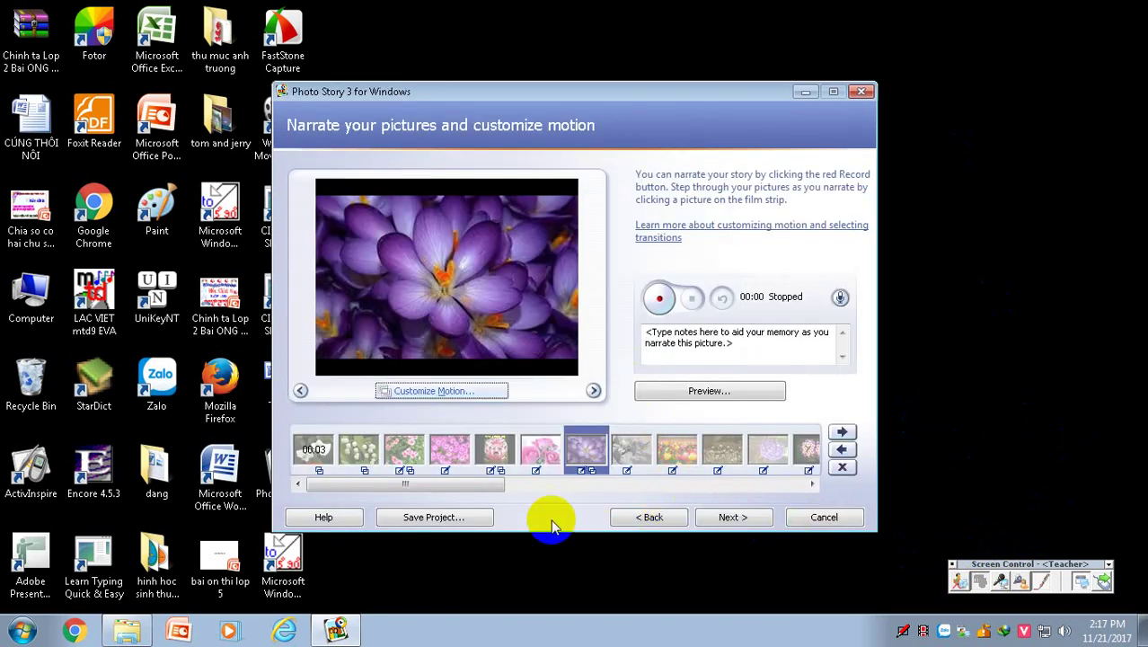
Save the project on Data1 (E:) under the file name "phim ve chu de hoa 13"
left_click(424, 519)
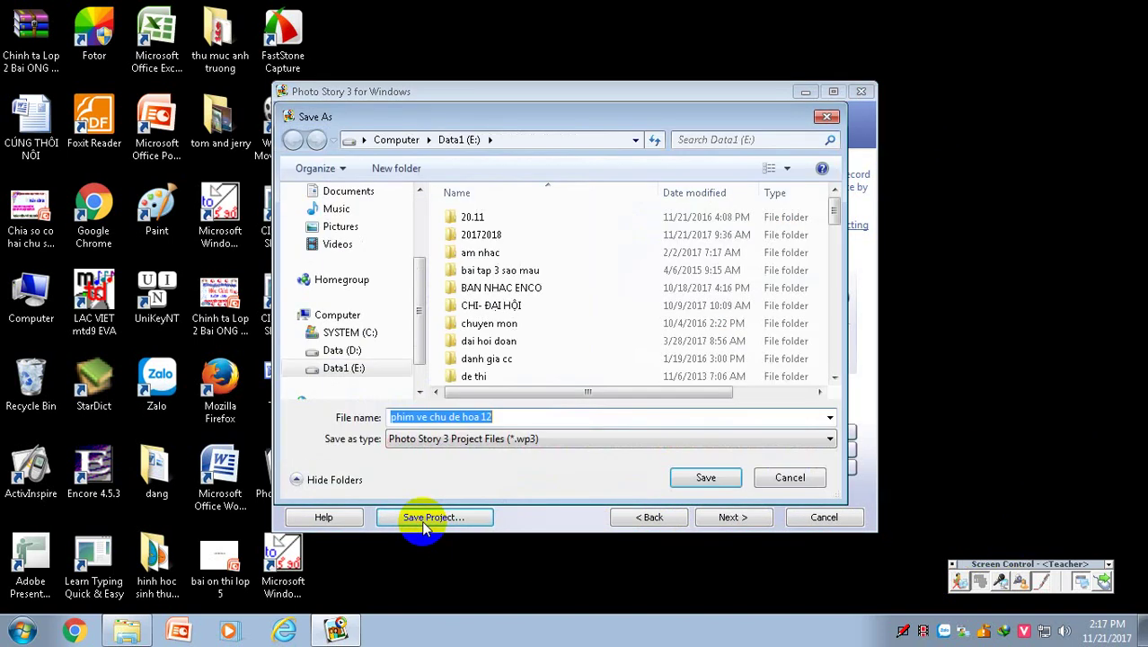
left_click(506, 416)
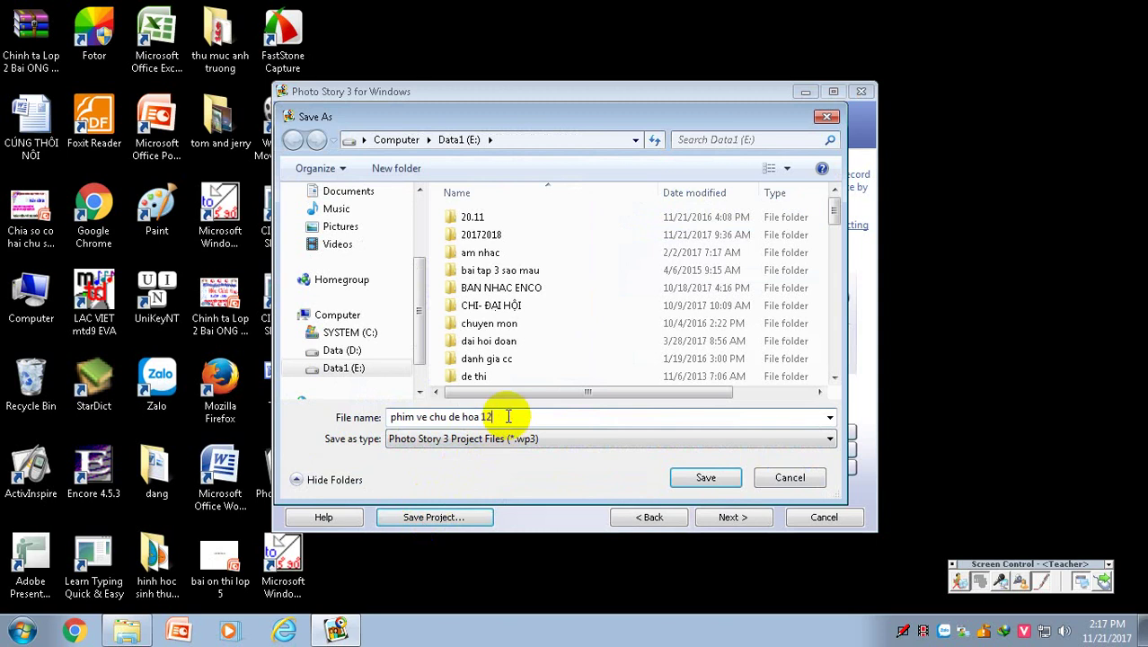
key("BackSpace")
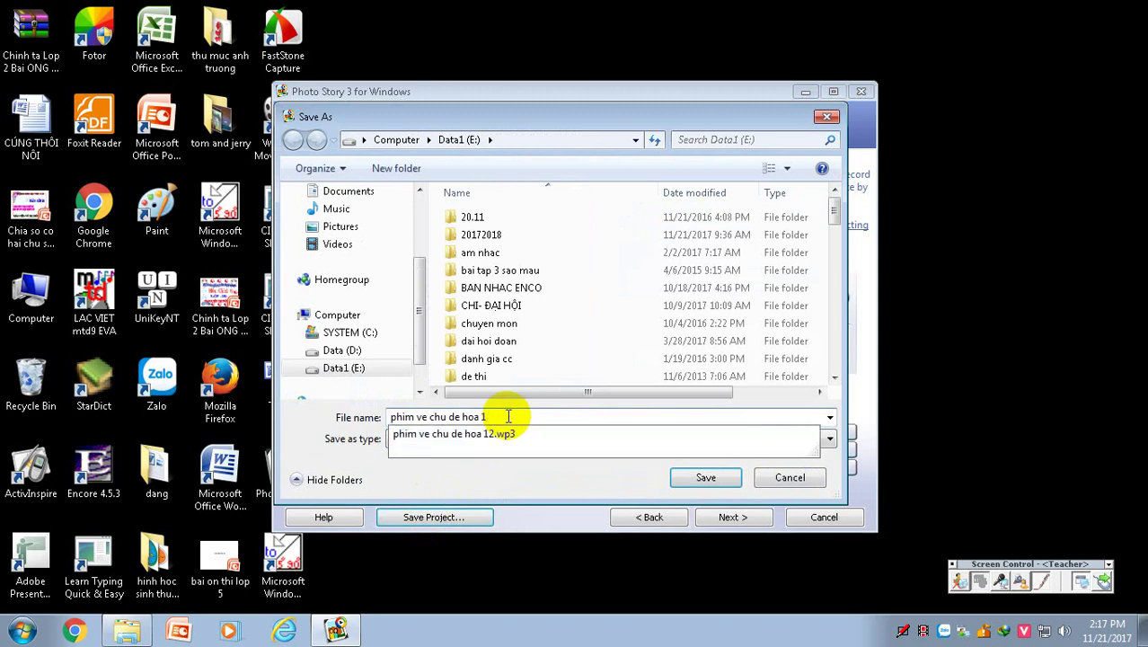
type("3")
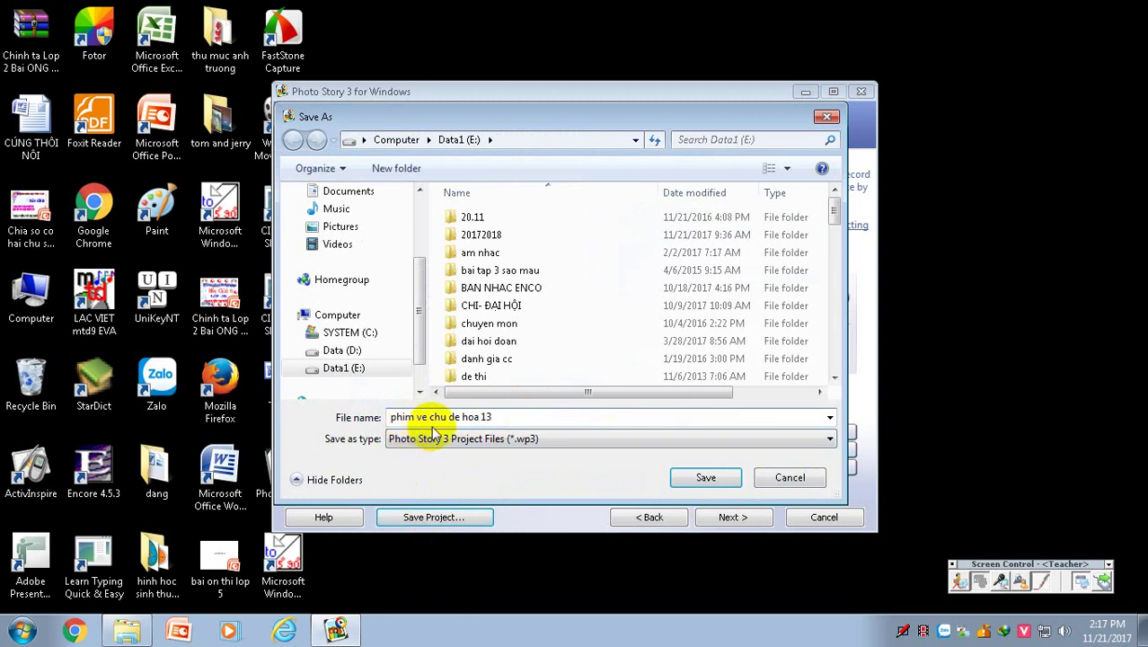
left_click(692, 480)
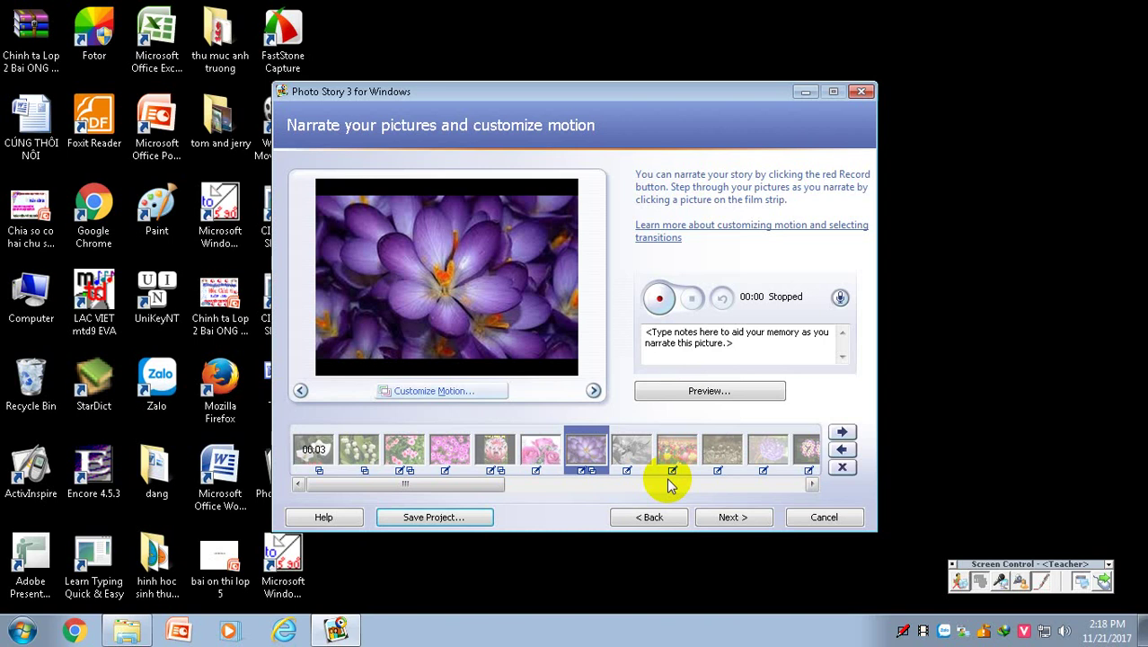
Look through the remaining pictures in the film strip and display the pink cherry blossom picture
left_click(812, 483)
left_click(812, 484)
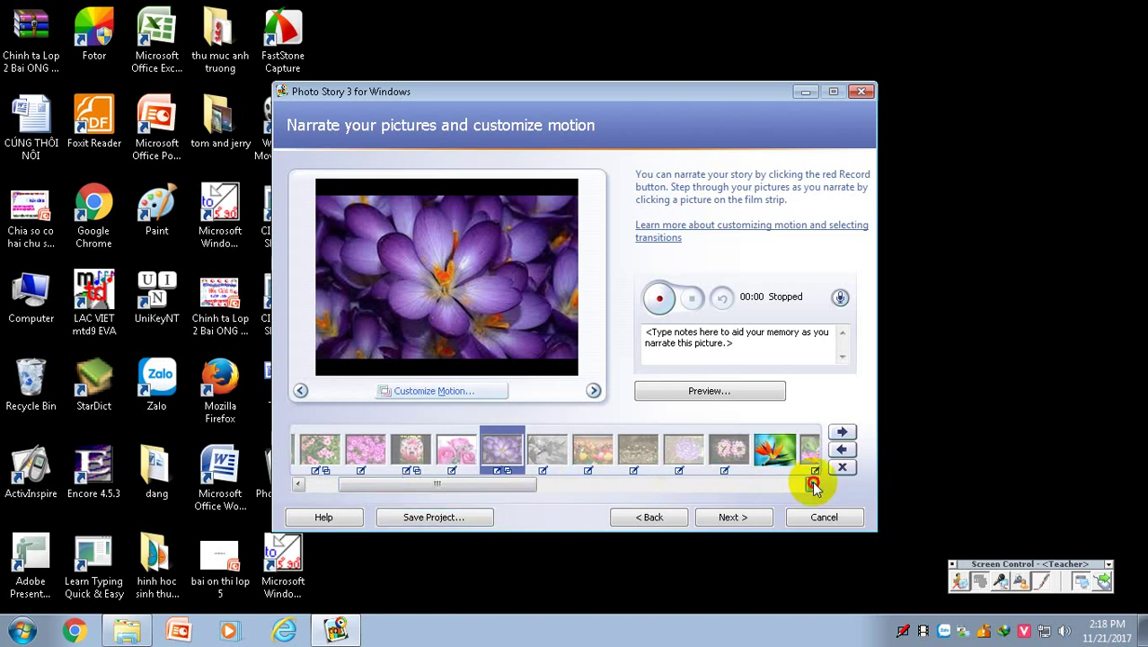
left_click(812, 484)
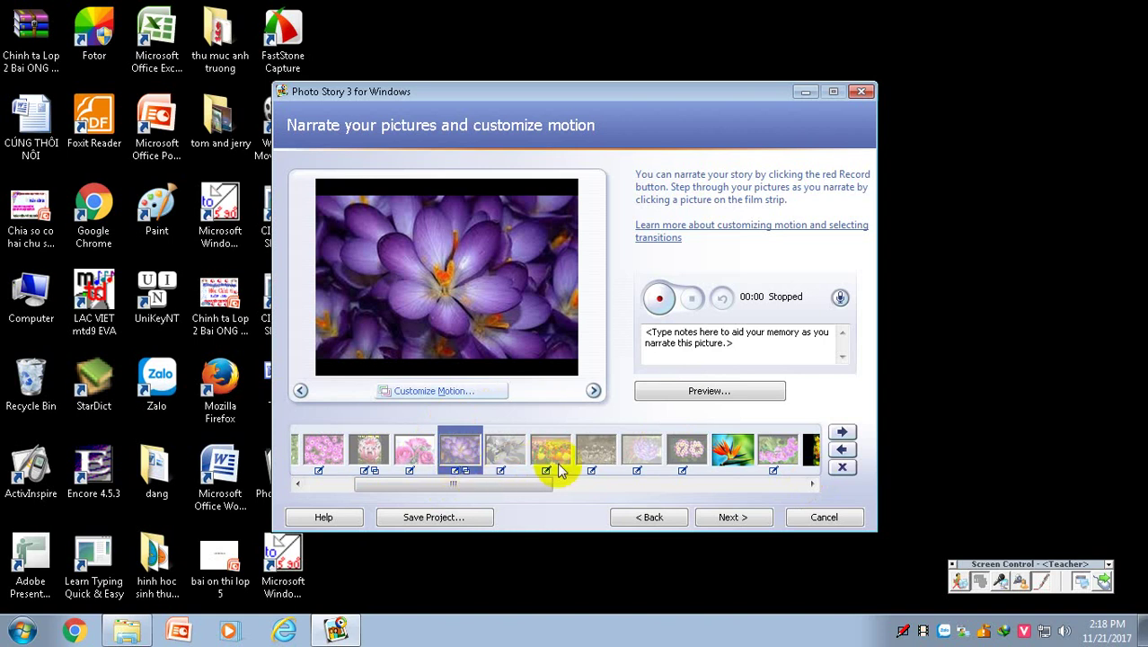
left_click(811, 486)
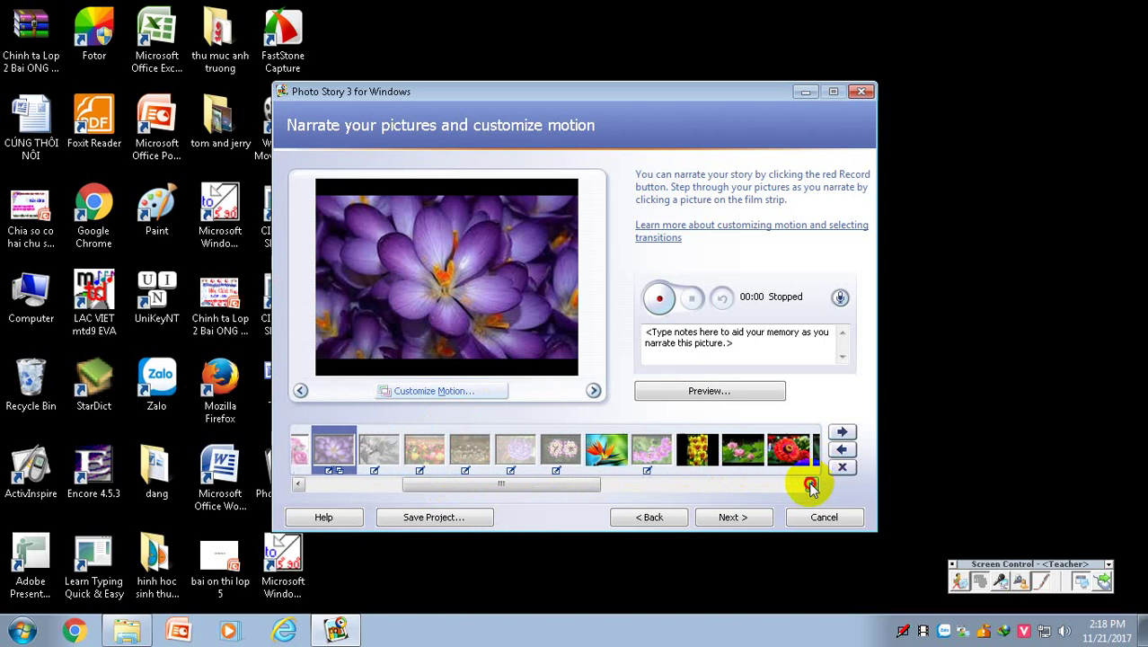
left_click(811, 486)
left_click(812, 486)
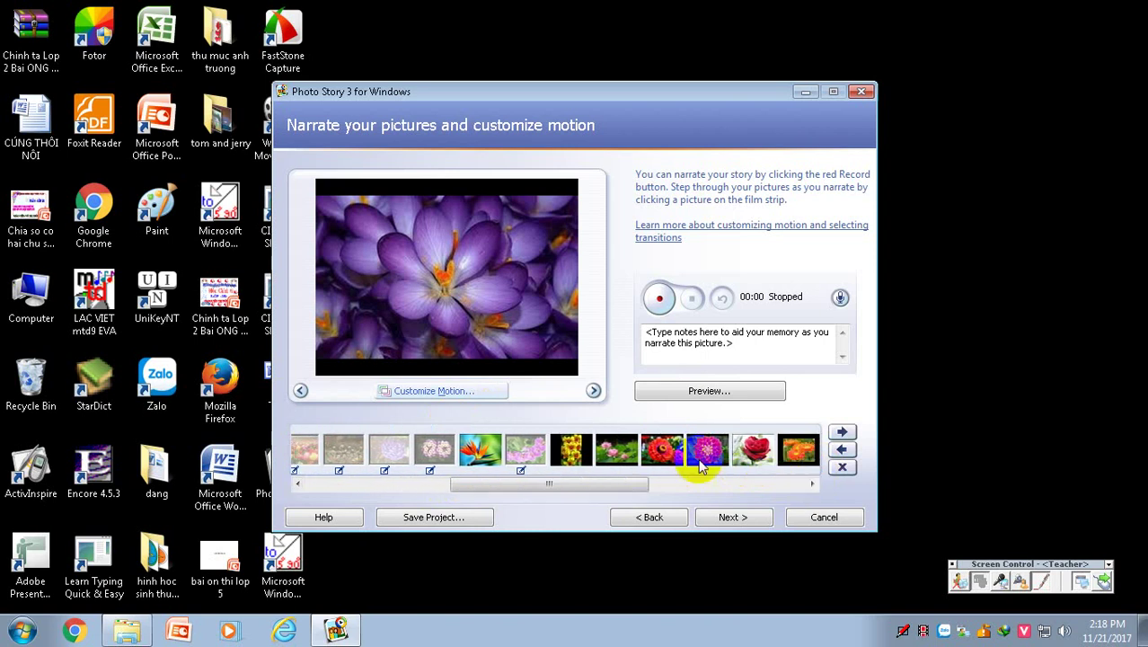
left_click(812, 484)
left_click(812, 484)
left_click(812, 485)
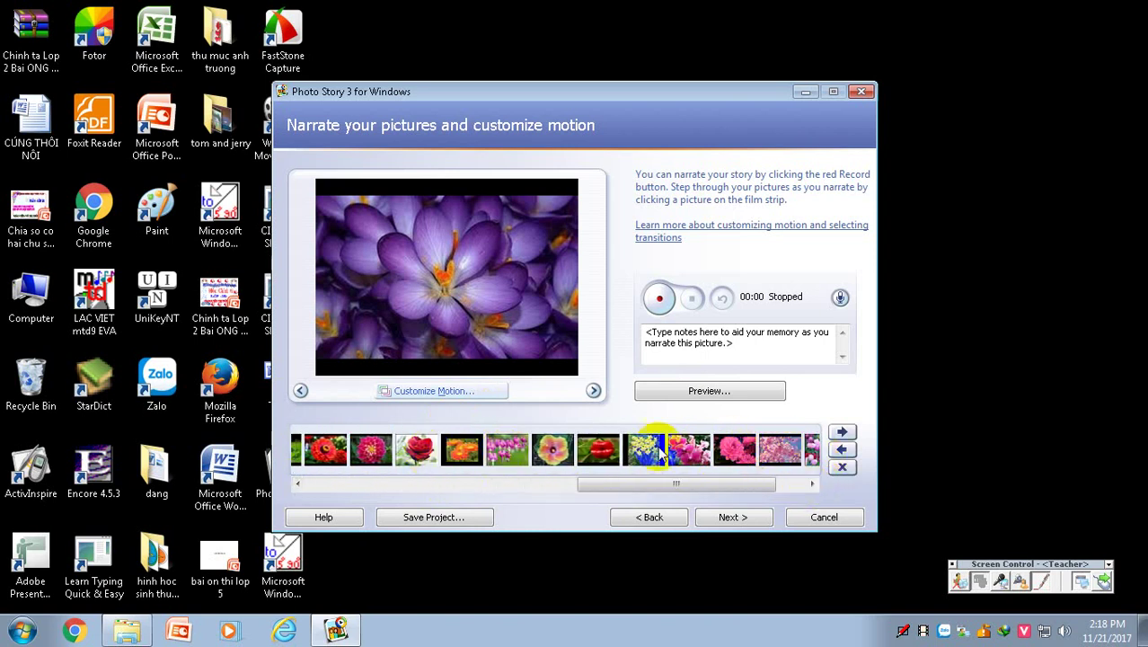
left_click(331, 449)
left_click(790, 462)
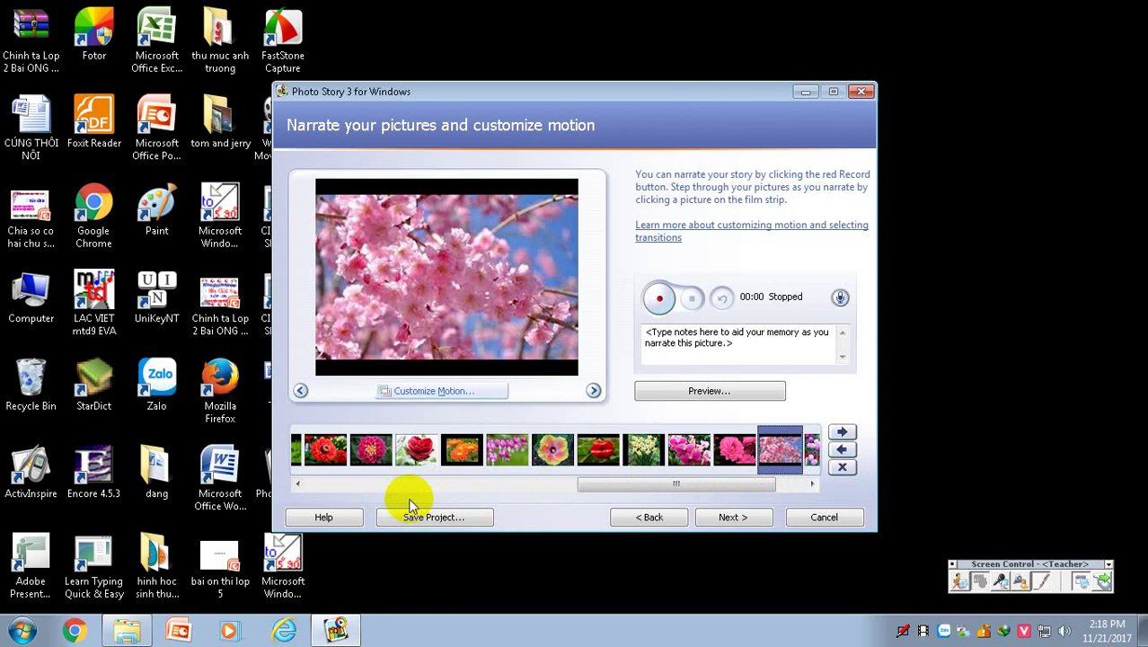
Go back to the start of the film strip, play the story preview, and close it
left_click_drag(716, 490, 434, 490)
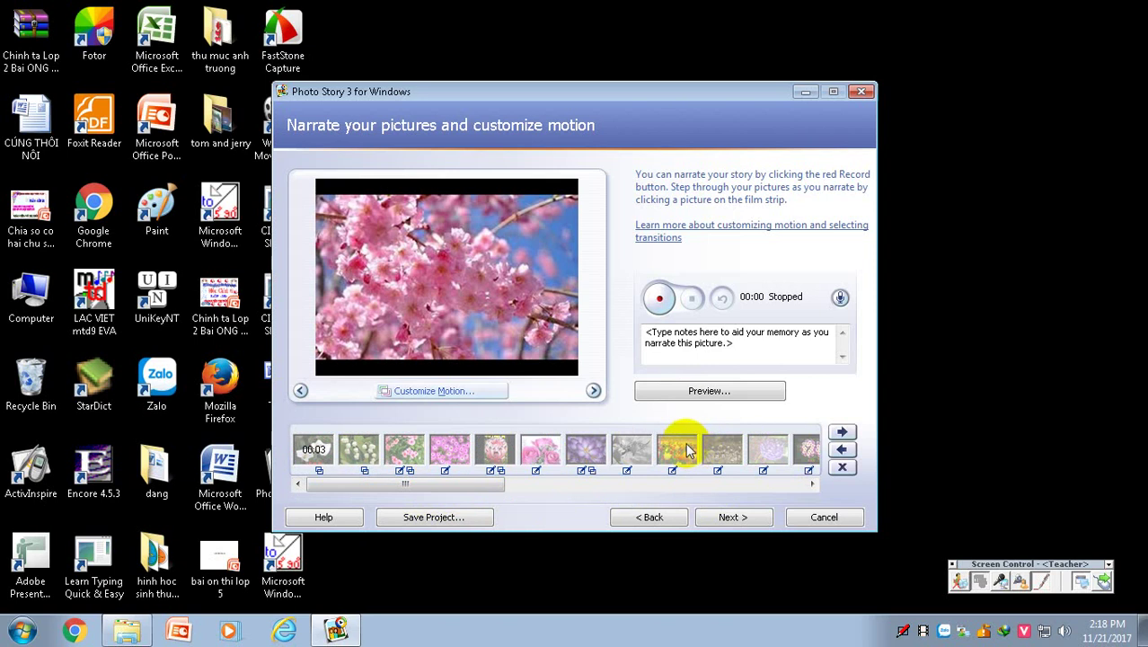
left_click(704, 399)
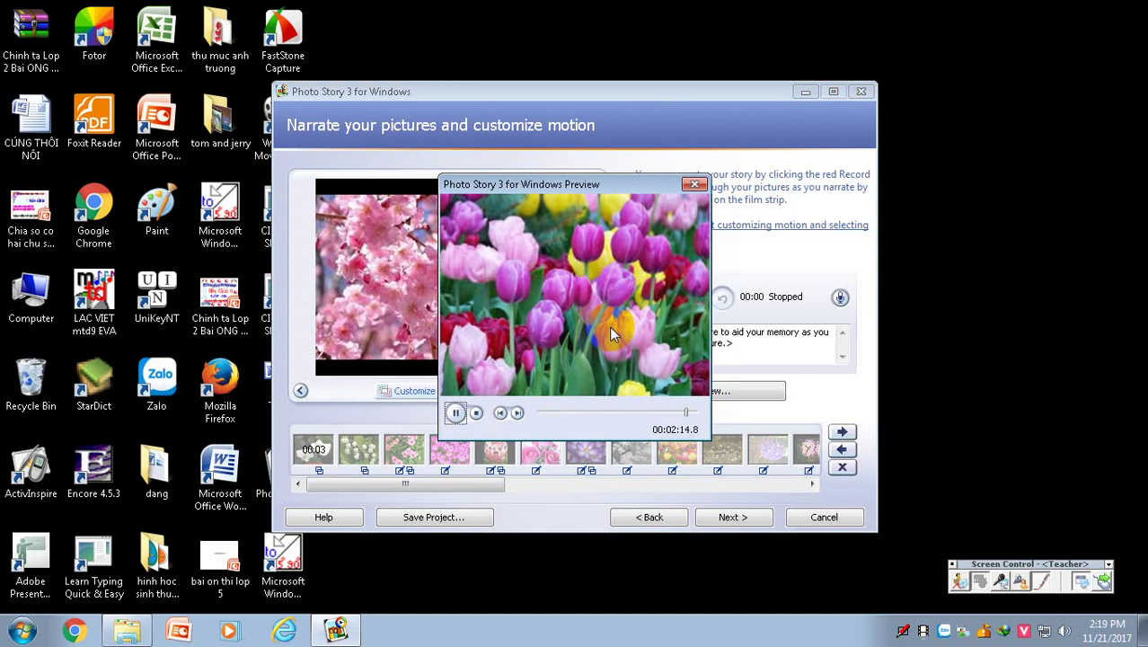
left_click(695, 184)
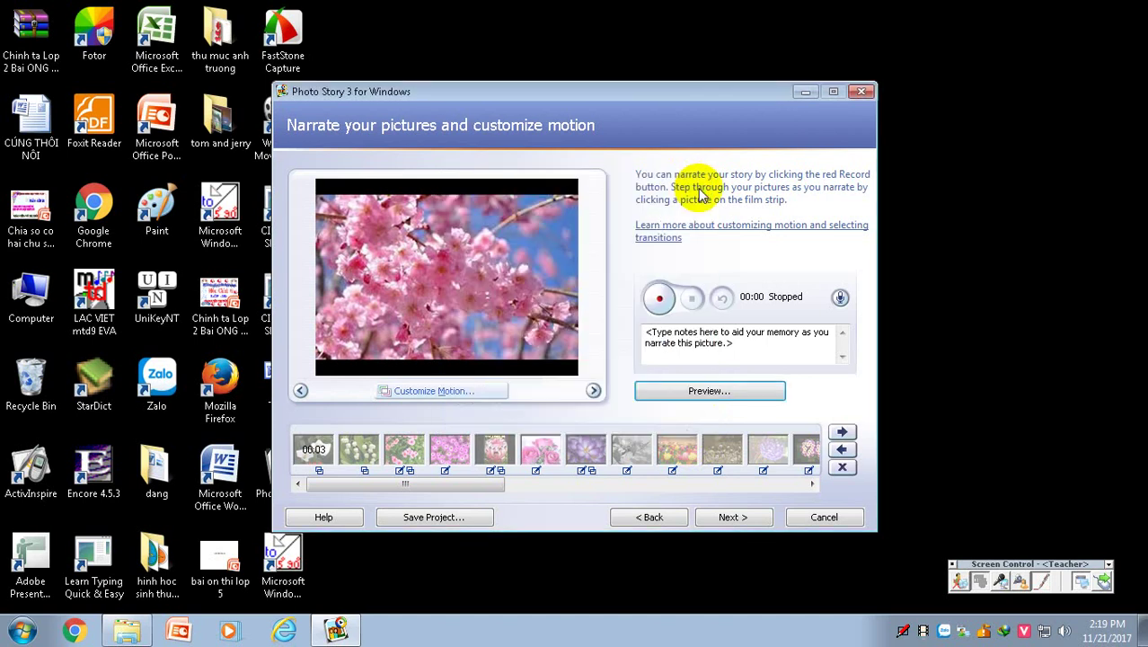